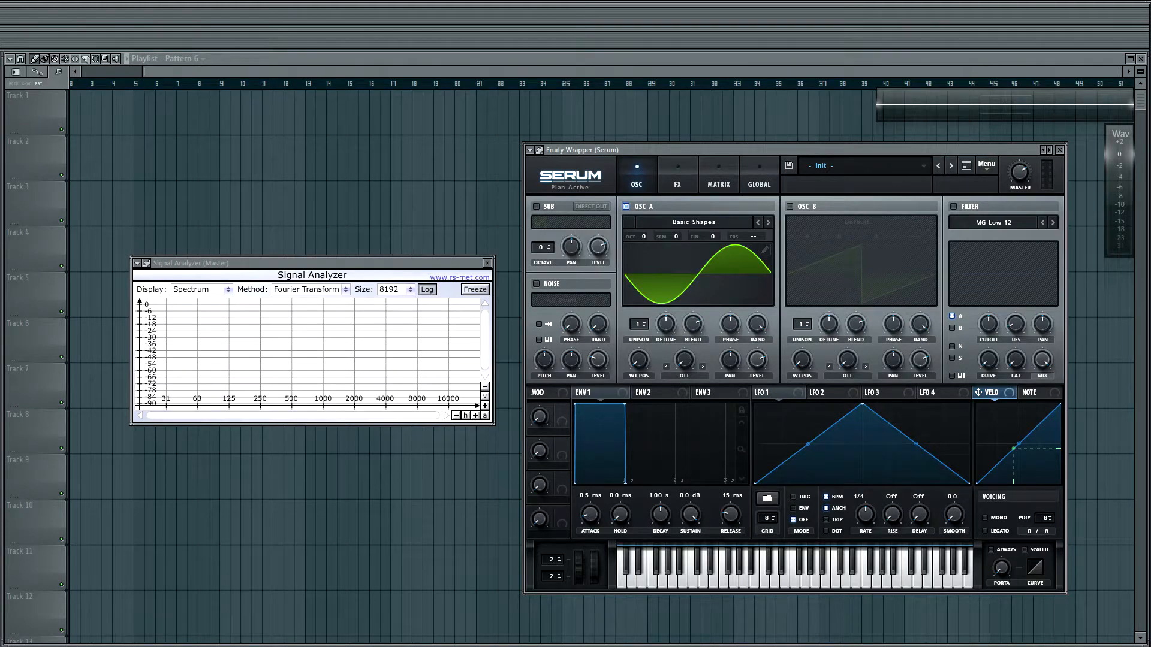
Sweep oscillator A's Basic Shapes wavetable position through the triangle shape to the square wave at position 4.
drag(645, 359, 650, 323)
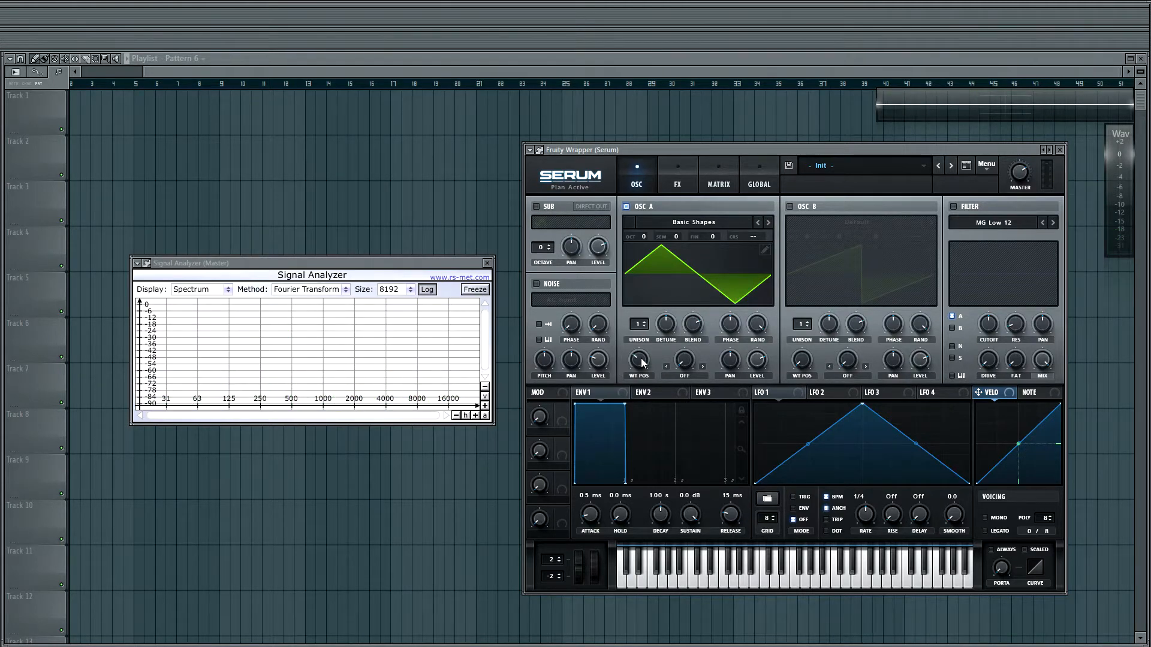
drag(642, 357, 645, 344)
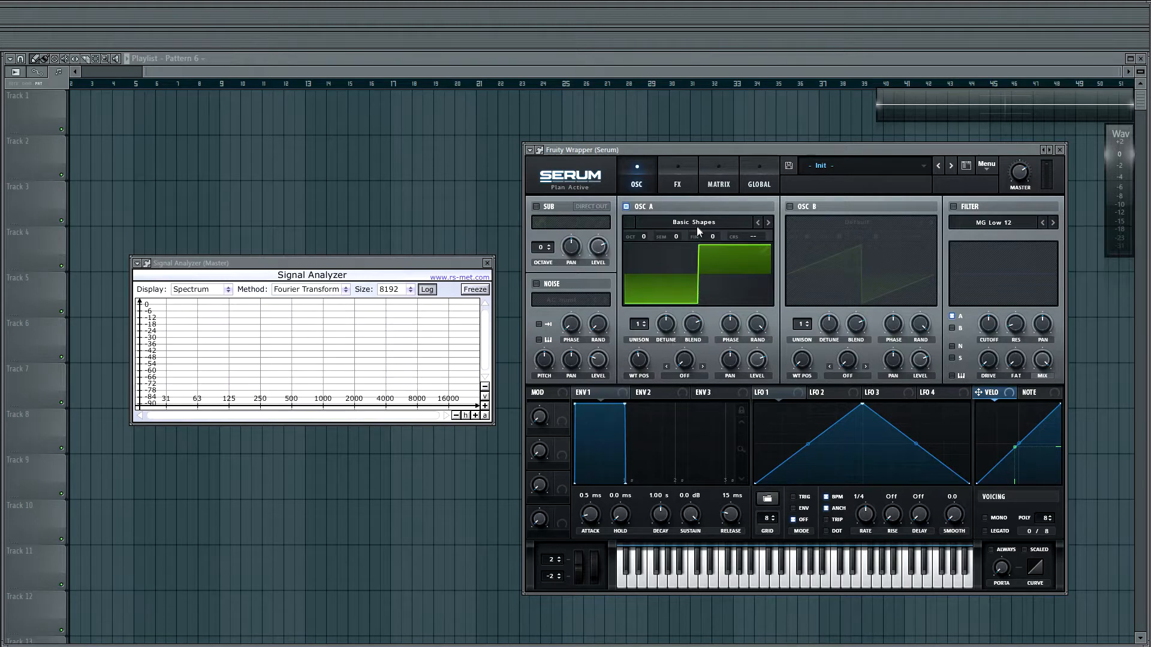
mouse_move(641, 358)
mouse_down()
mouse_move(652, 325)
mouse_move(652, 358)
mouse_up()
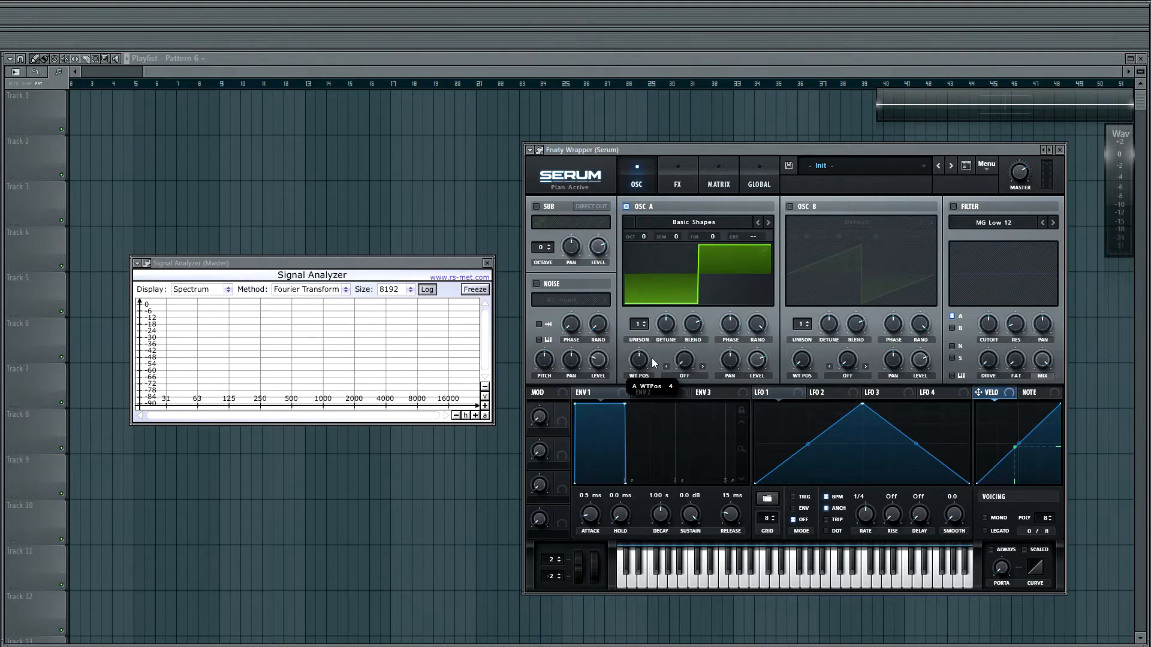
Load the Analog wavetable PWM DS into oscillator A and sweep its wavetable position upward.
click(695, 223)
mouse_move(672, 237)
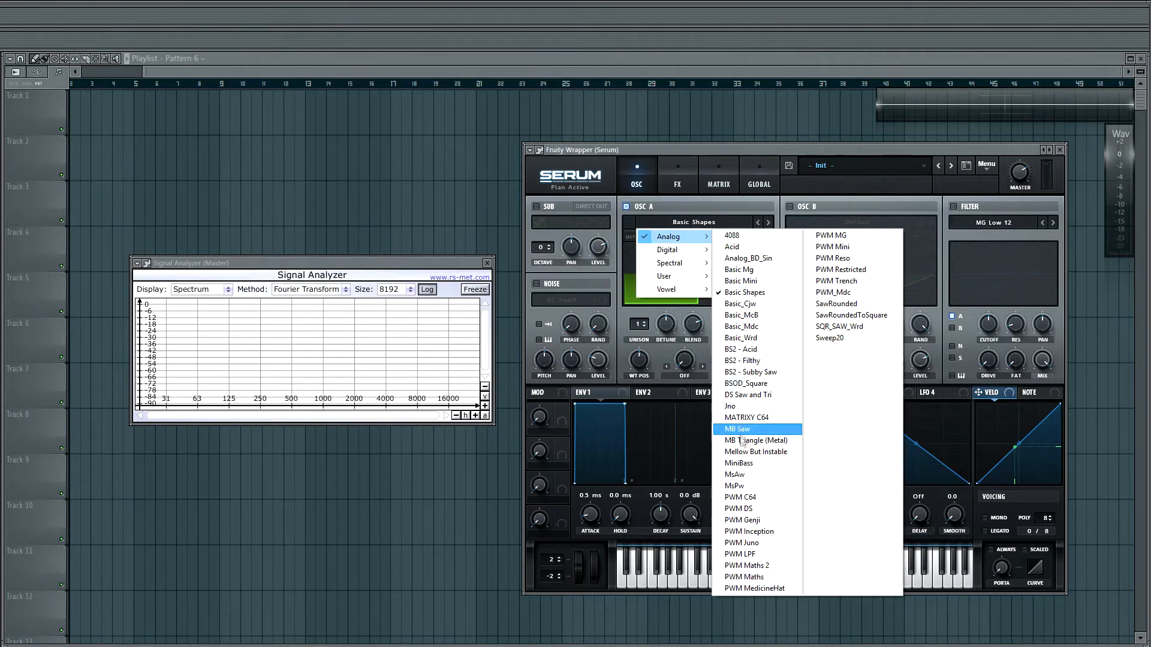
click(740, 509)
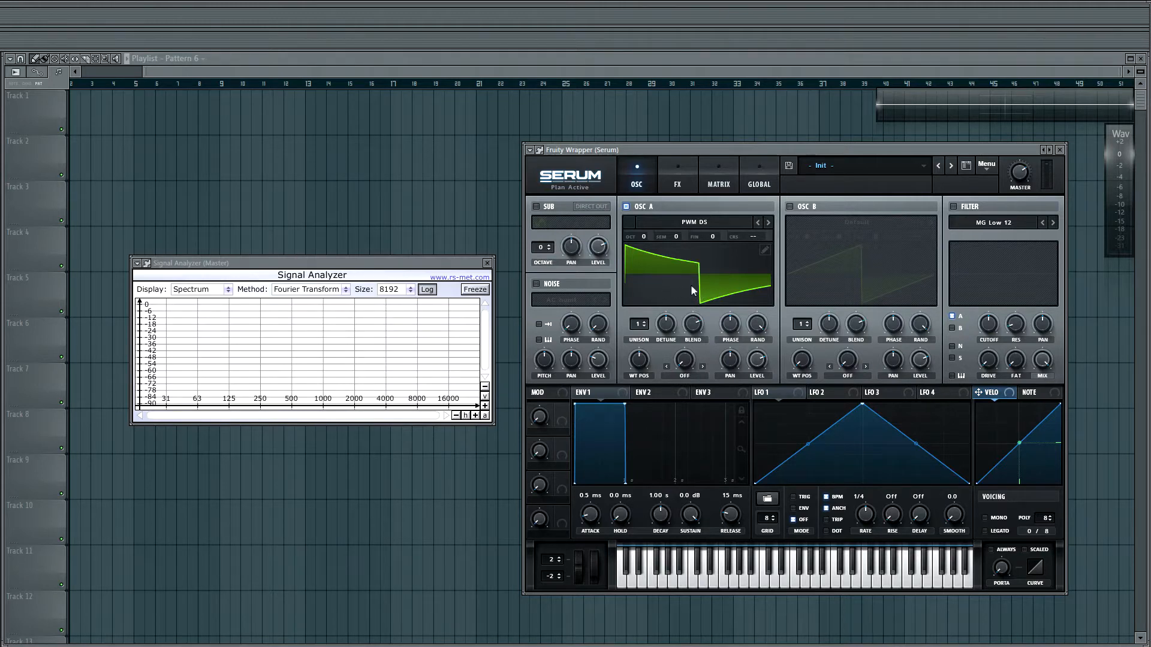
drag(646, 356, 672, 201)
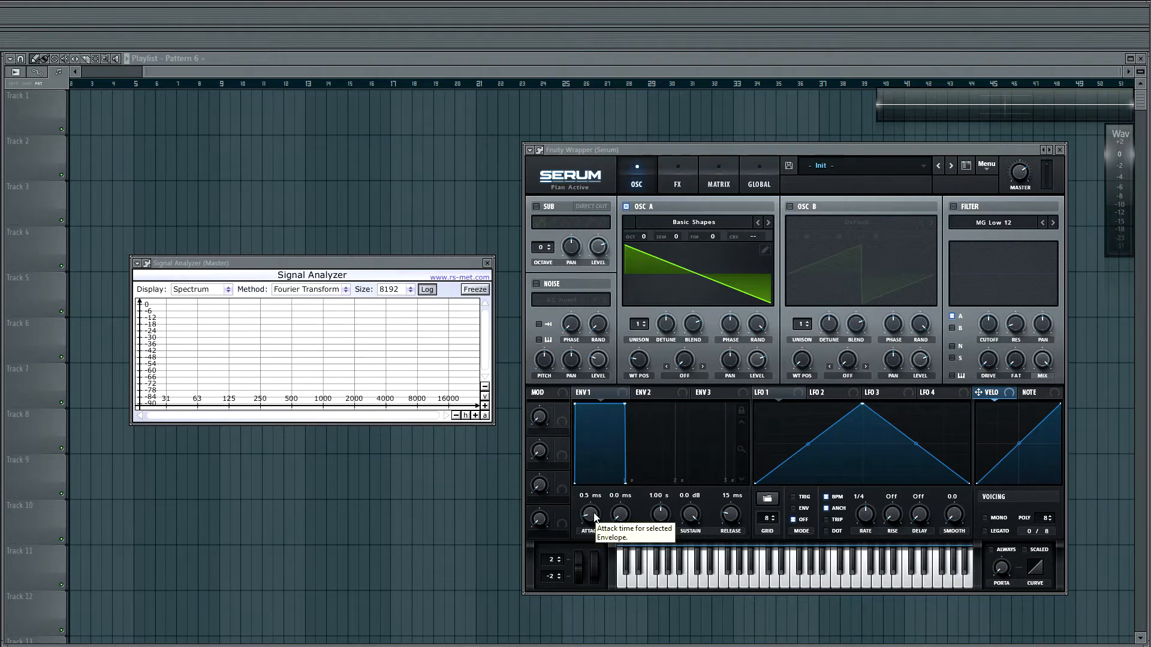
Try a longer Envelope 1 attack and return it to 0.0 ms, then drop the sustain fully and set it to -13.8 dB.
drag(592, 515, 595, 473)
drag(589, 527, 591, 513)
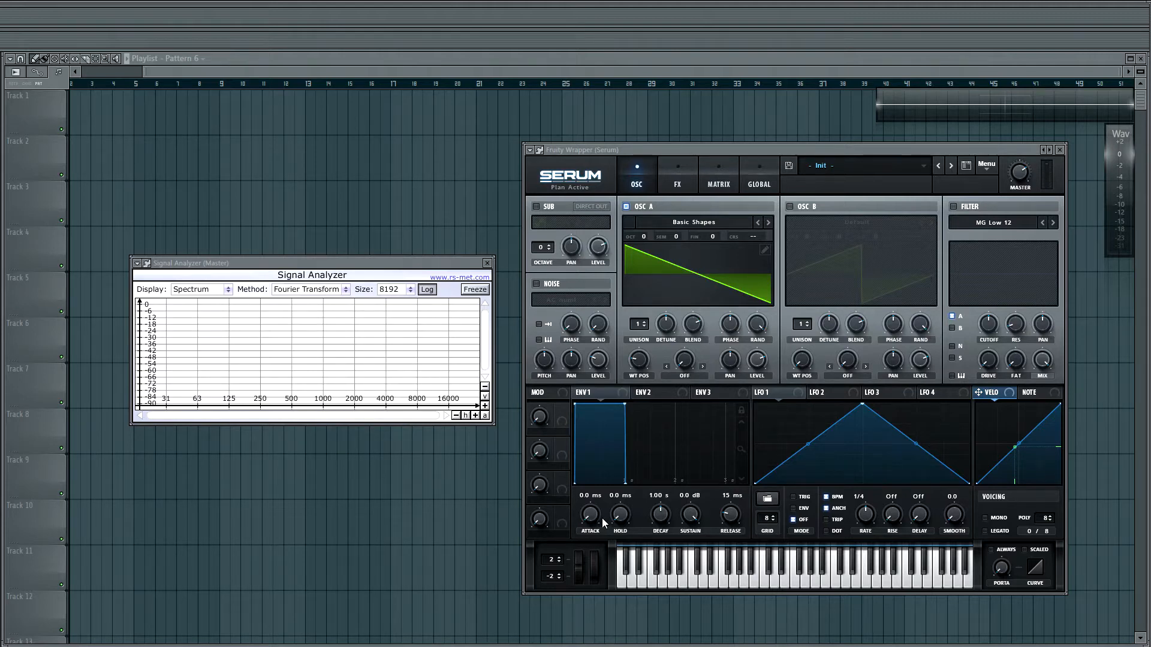
mouse_move(687, 514)
drag(688, 514, 690, 558)
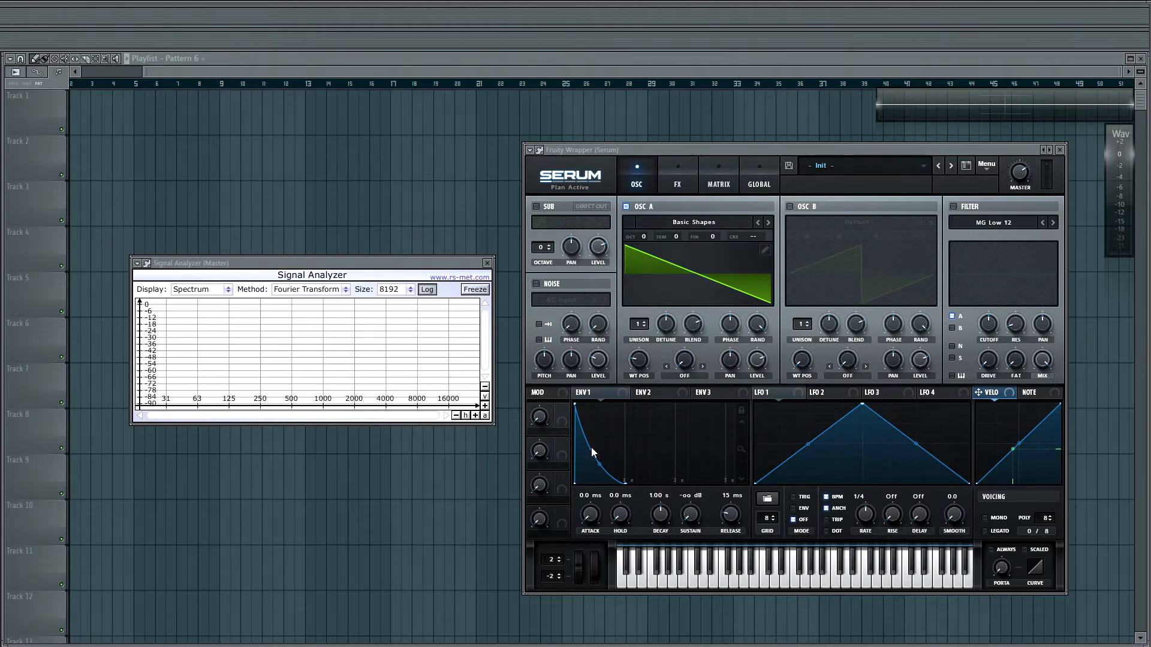
drag(689, 512, 689, 452)
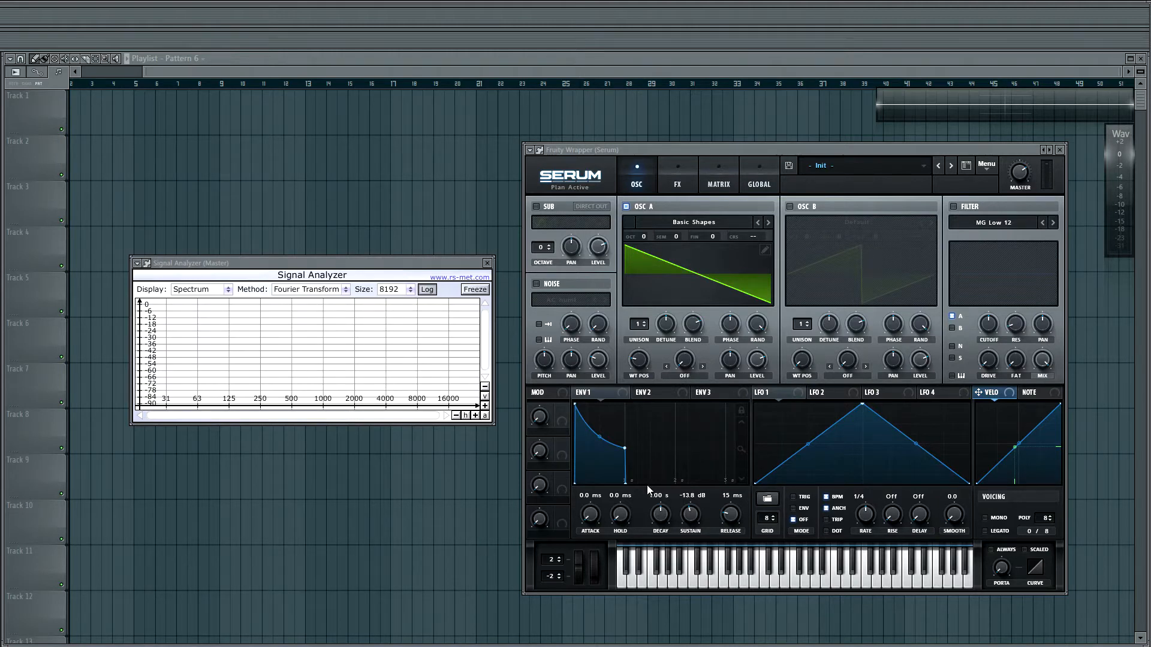
Lengthen Envelope 1's decay to 2.24 s, bring it back to 1.00 s, and adjust the release time.
drag(662, 513, 569, 419)
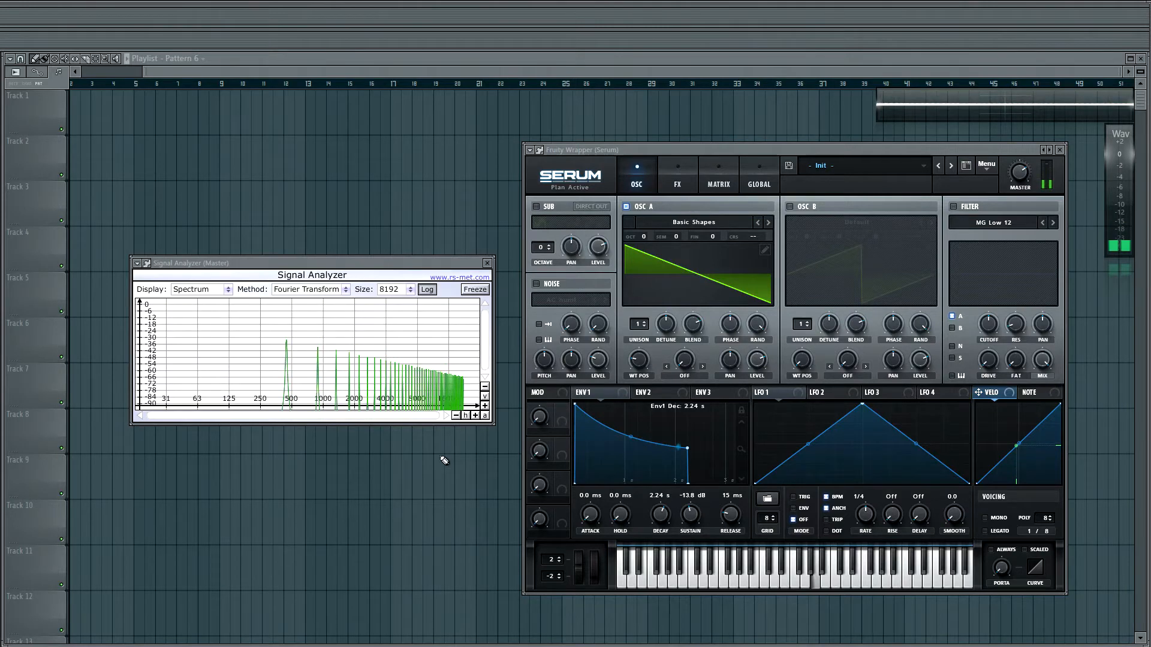
drag(660, 511, 665, 533)
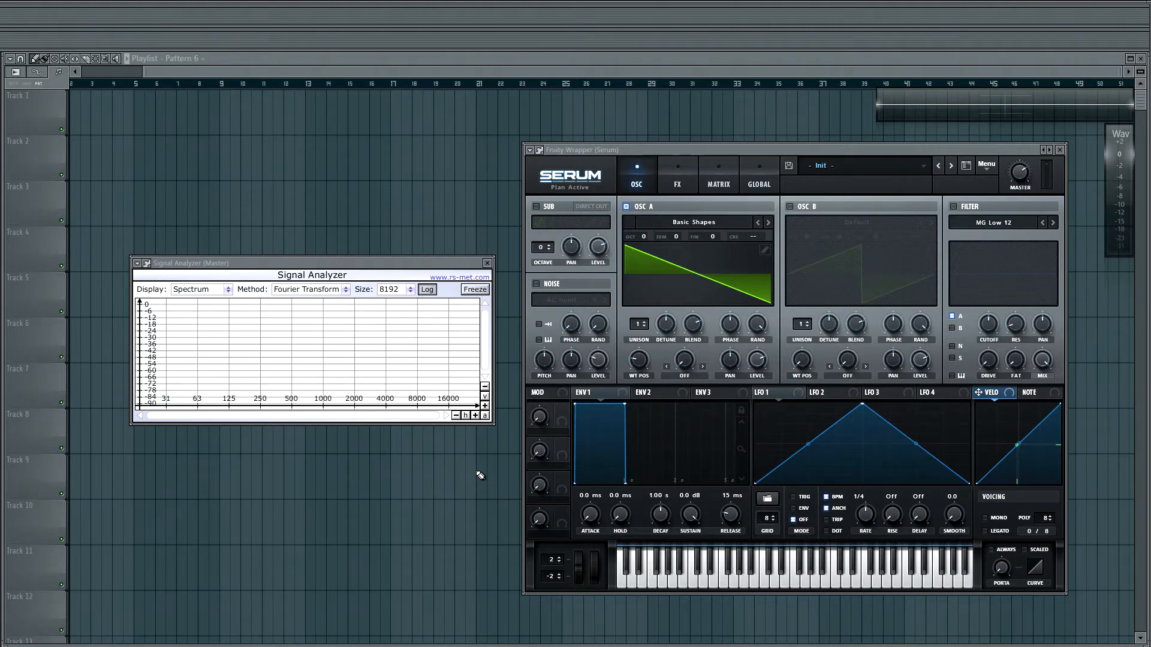
drag(730, 514, 733, 477)
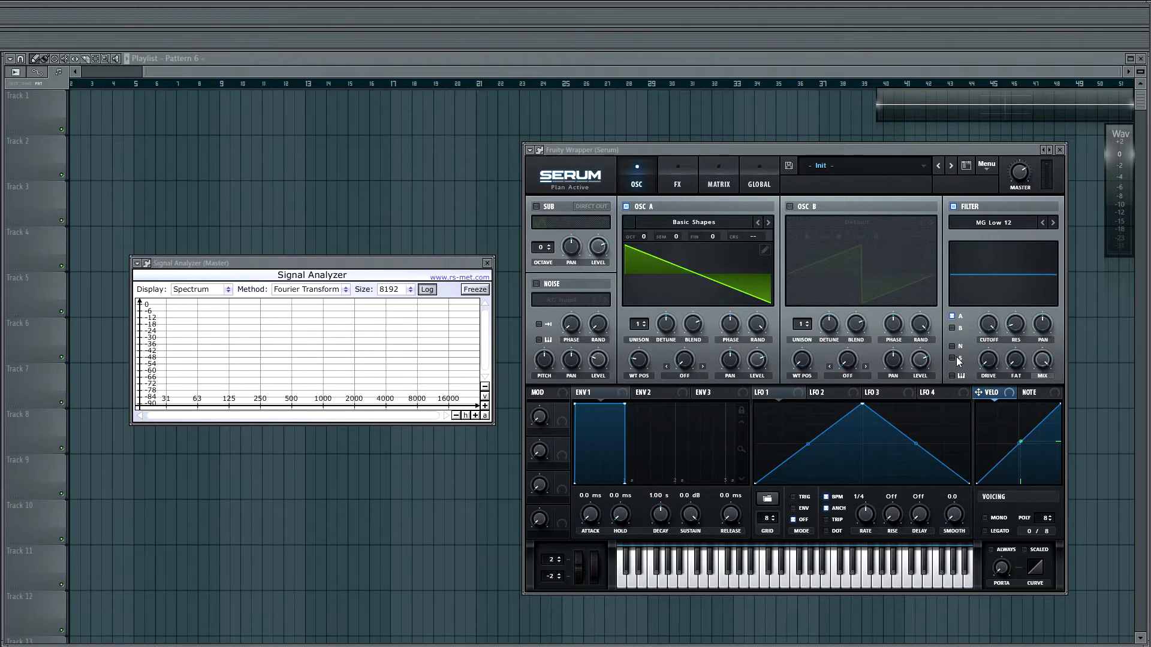
Lower the MG Low 12 filter's cutoff and raise it back to fully open.
drag(990, 325, 975, 414)
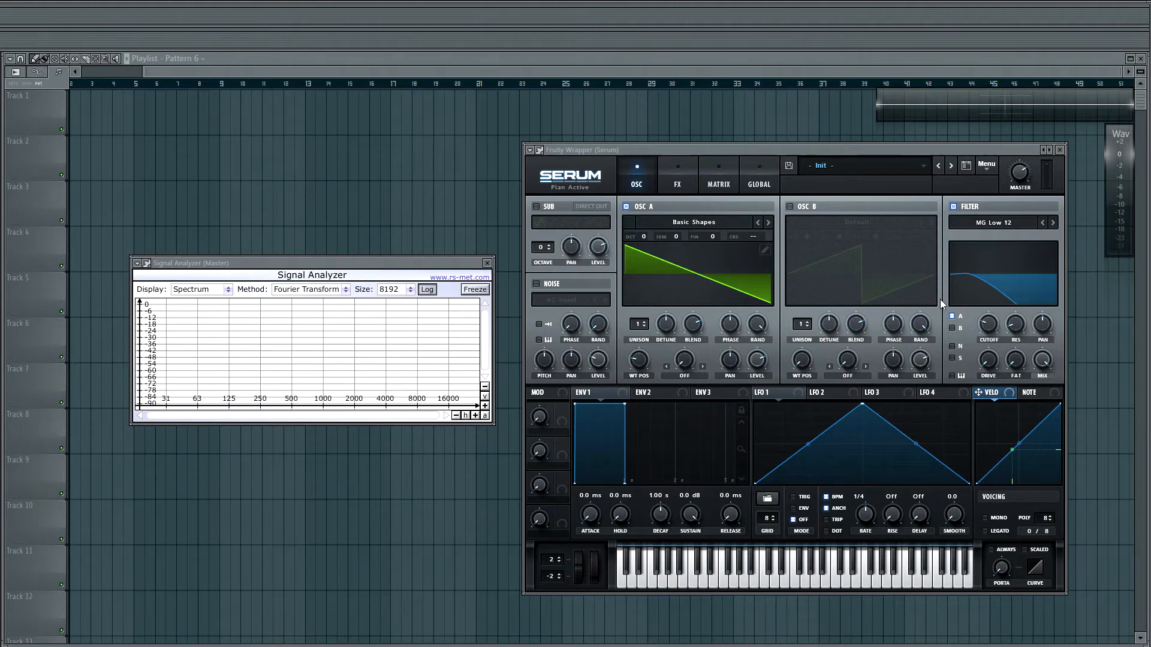
drag(988, 324, 889, 216)
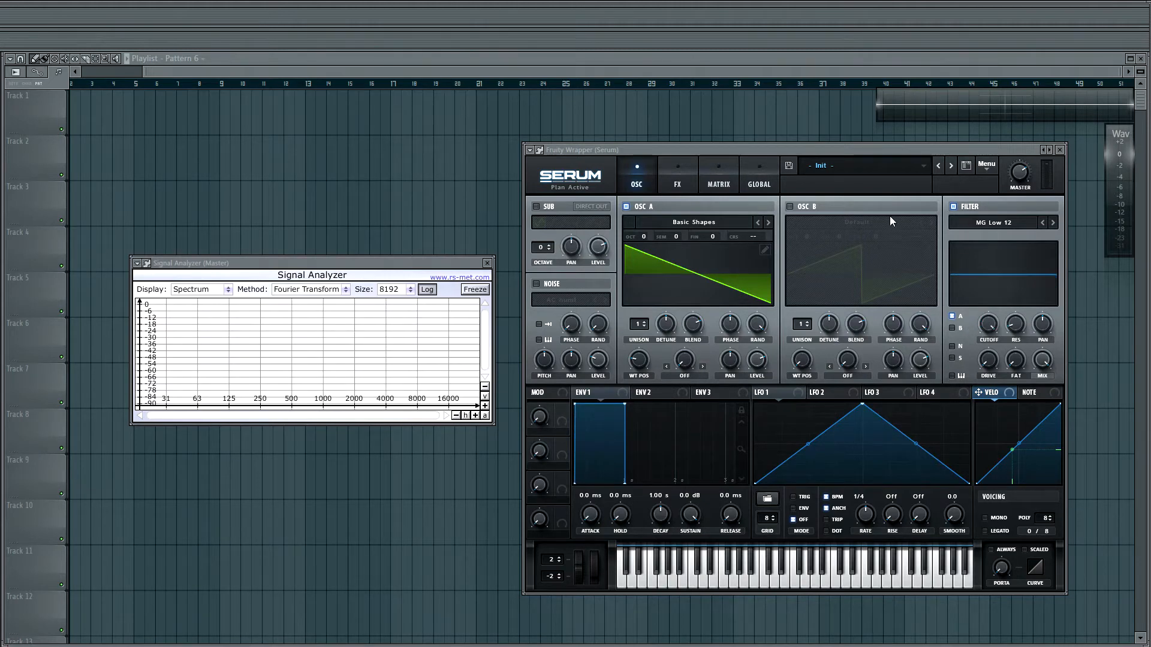
Change the filter type to MG Low 24 and sweep its cutoff.
click(998, 223)
mouse_move(1009, 241)
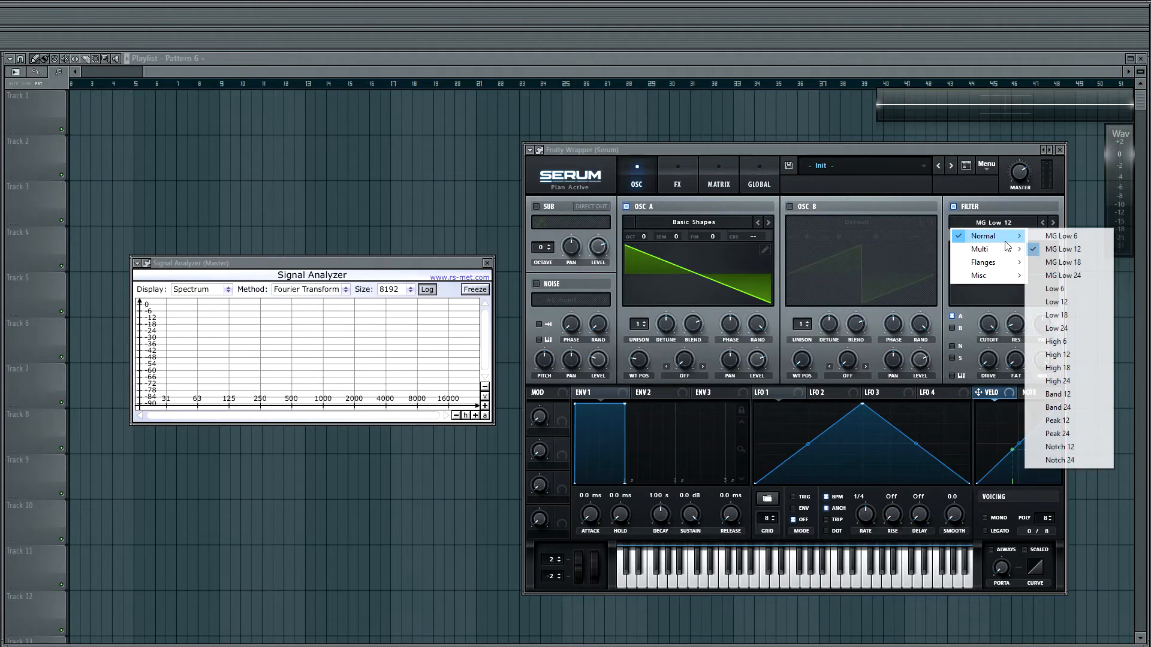
click(1064, 275)
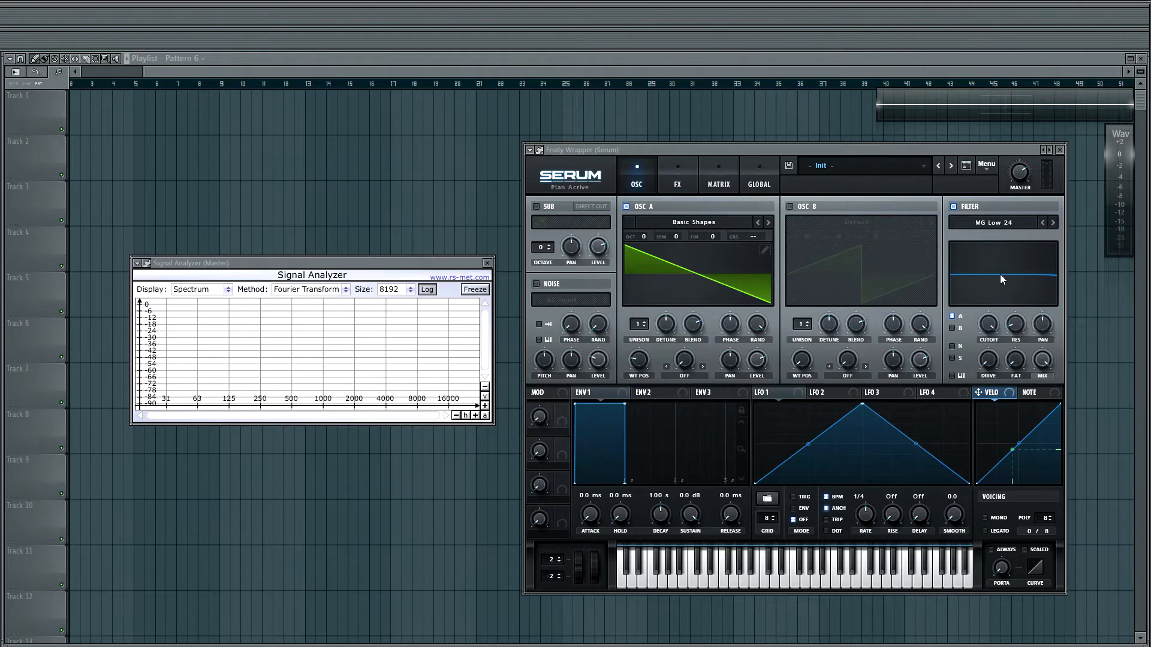
mouse_move(989, 325)
mouse_down()
mouse_move(978, 397)
mouse_move(996, 327)
mouse_up()
mouse_move(988, 328)
mouse_down()
mouse_move(990, 289)
mouse_move(988, 332)
mouse_up()
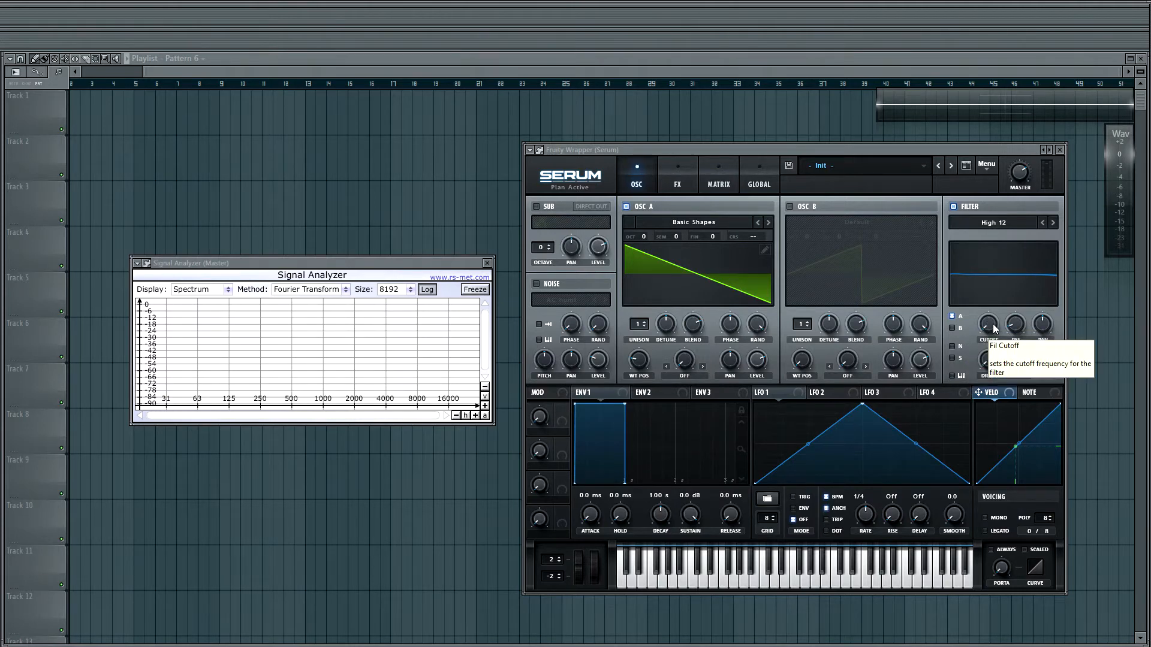
Sweep the cutoff with the High 12 filter and with the Band 12 filter.
drag(989, 319, 989, 280)
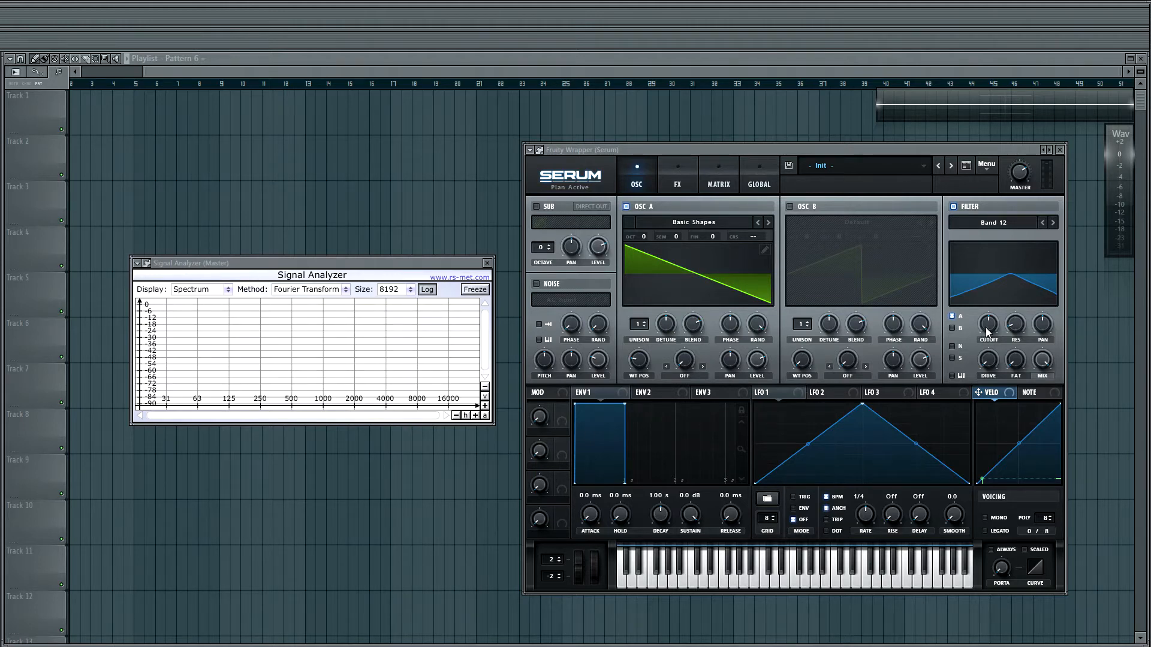
drag(986, 327, 998, 332)
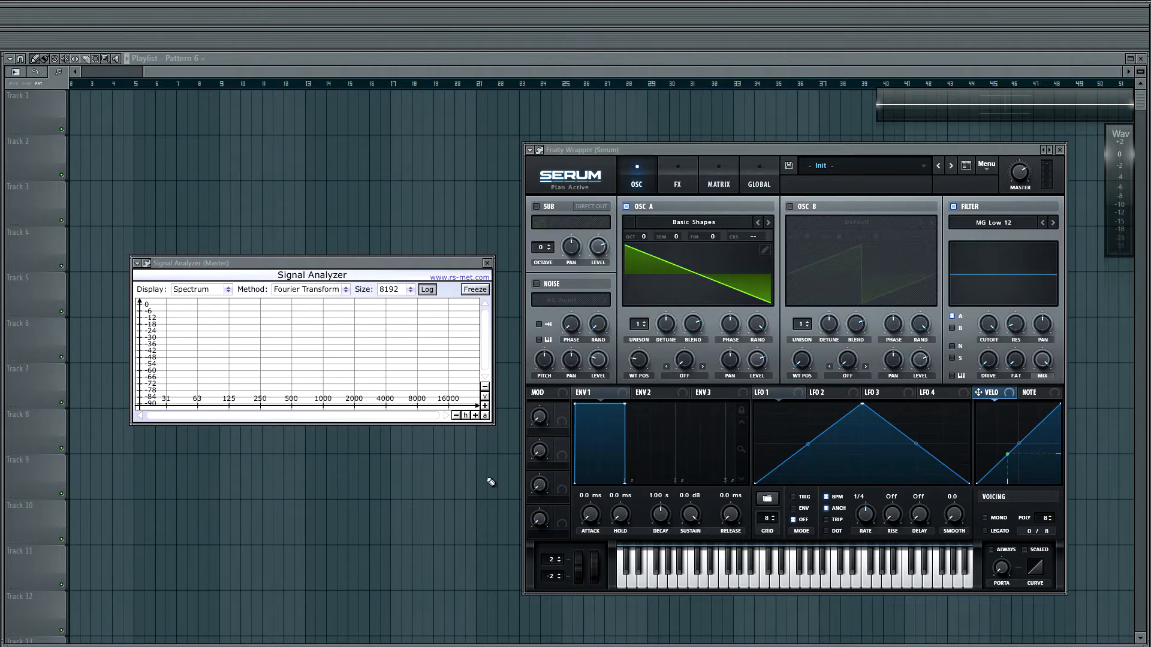
Lower the MG Low 12 filter's cutoff, boost its resonance into a sharp peak, and sweep the cutoff.
drag(992, 326, 994, 383)
drag(1016, 326, 1024, 279)
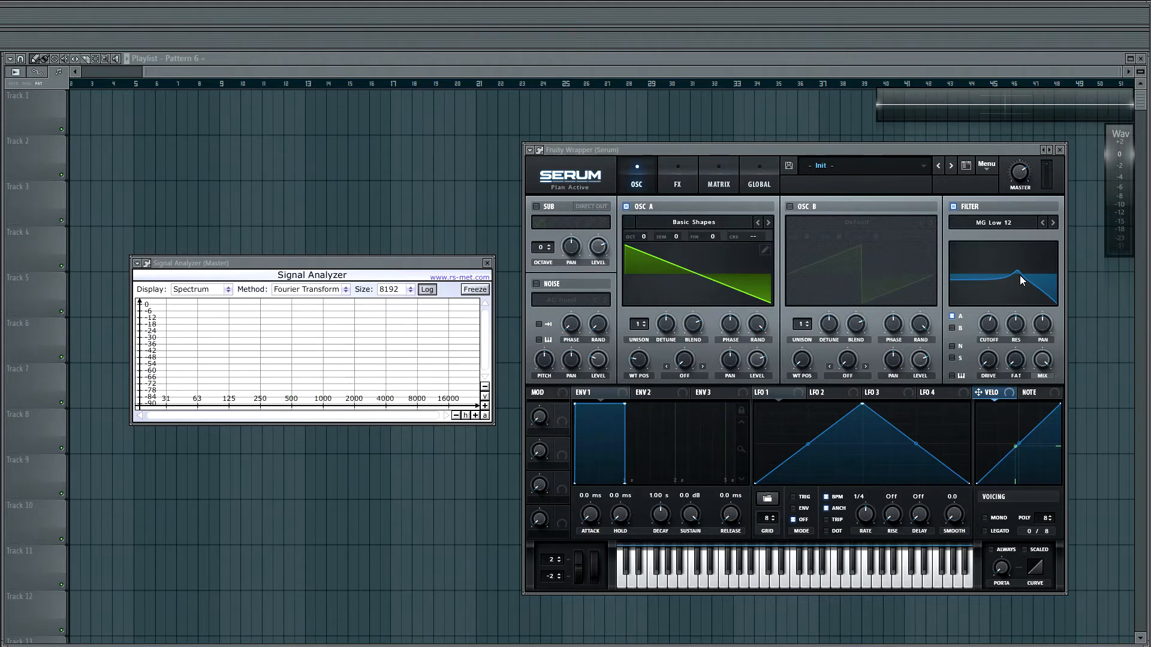
drag(1016, 329, 1023, 217)
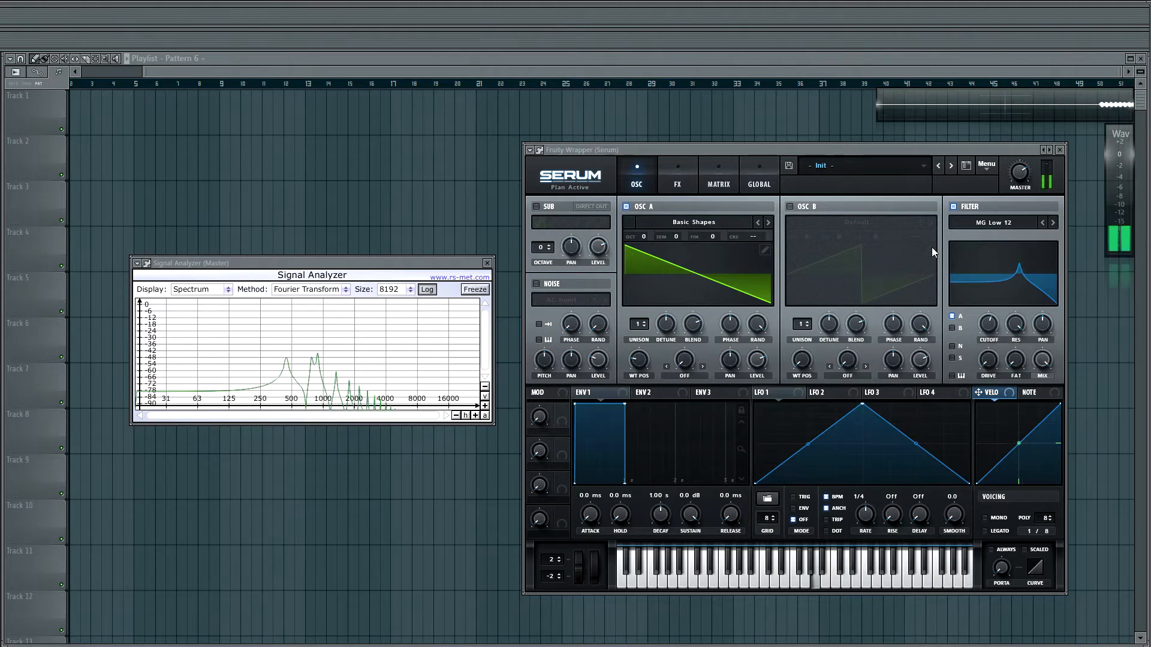
drag(988, 325, 984, 295)
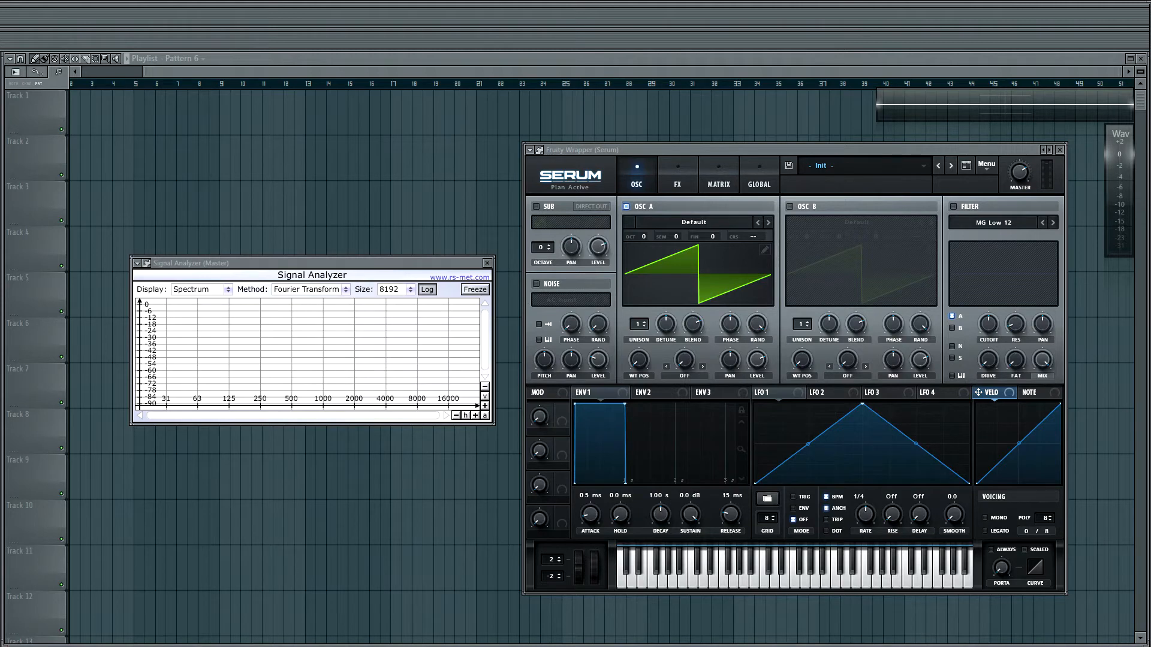
Set LFO 1 to TRIG mode and enable the MG Low 12 filter.
click(796, 497)
click(975, 208)
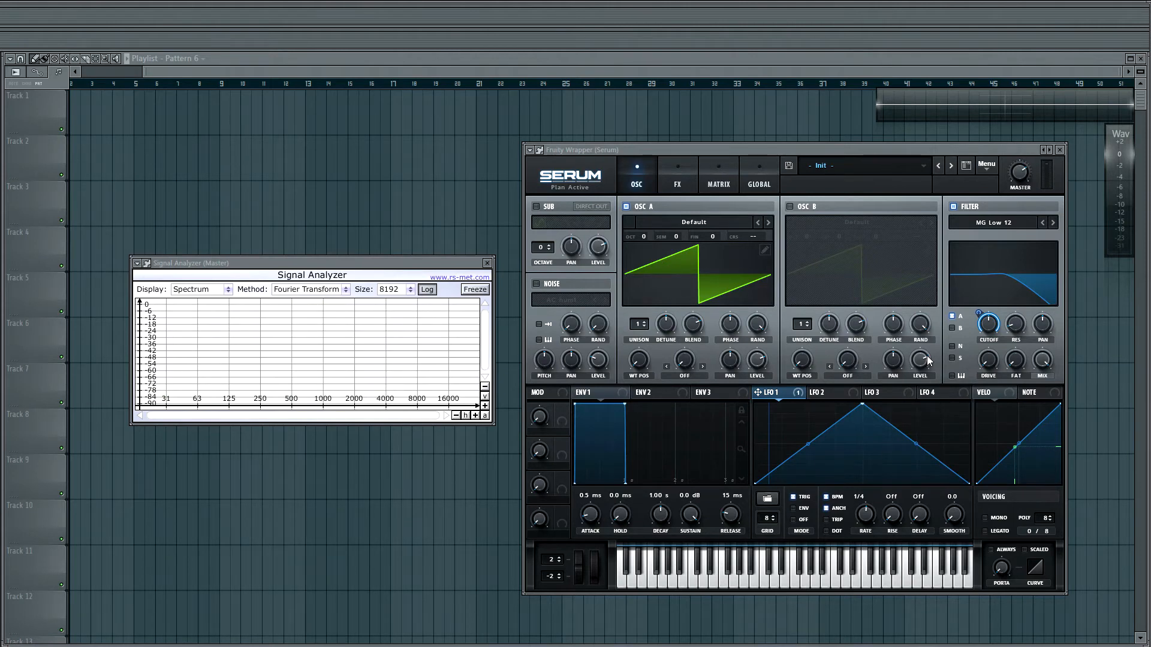
Reshape LFO 1 into a jagged zigzag curve by adding alternating high and low points across its full length.
double_click(807, 430)
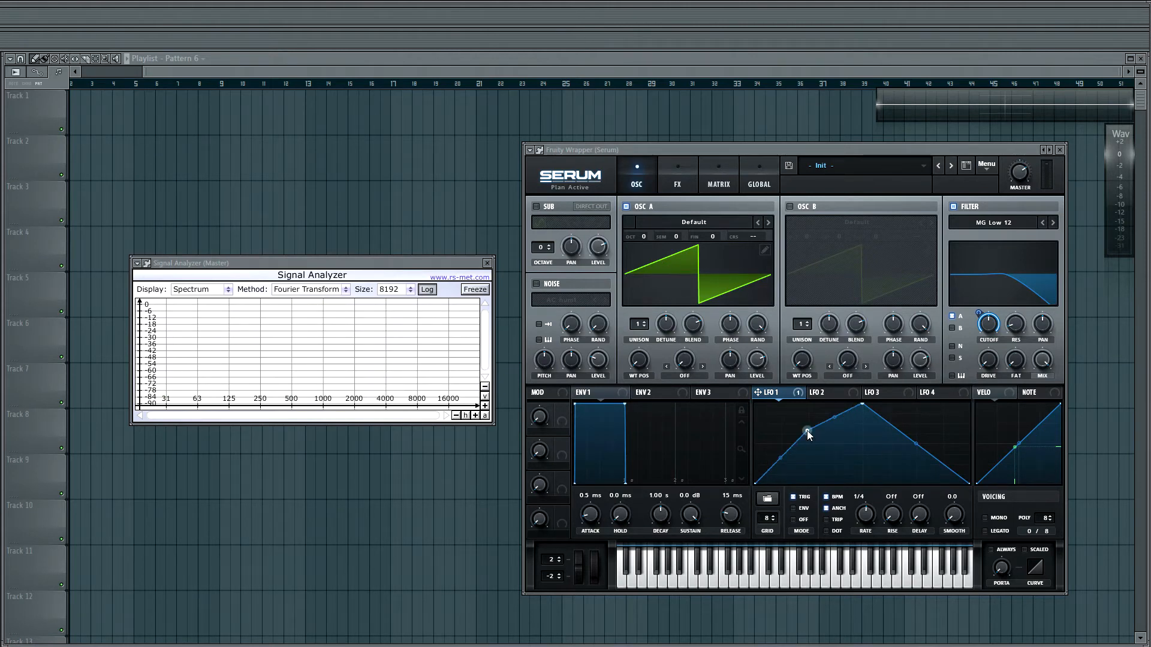
double_click(836, 458)
double_click(856, 453)
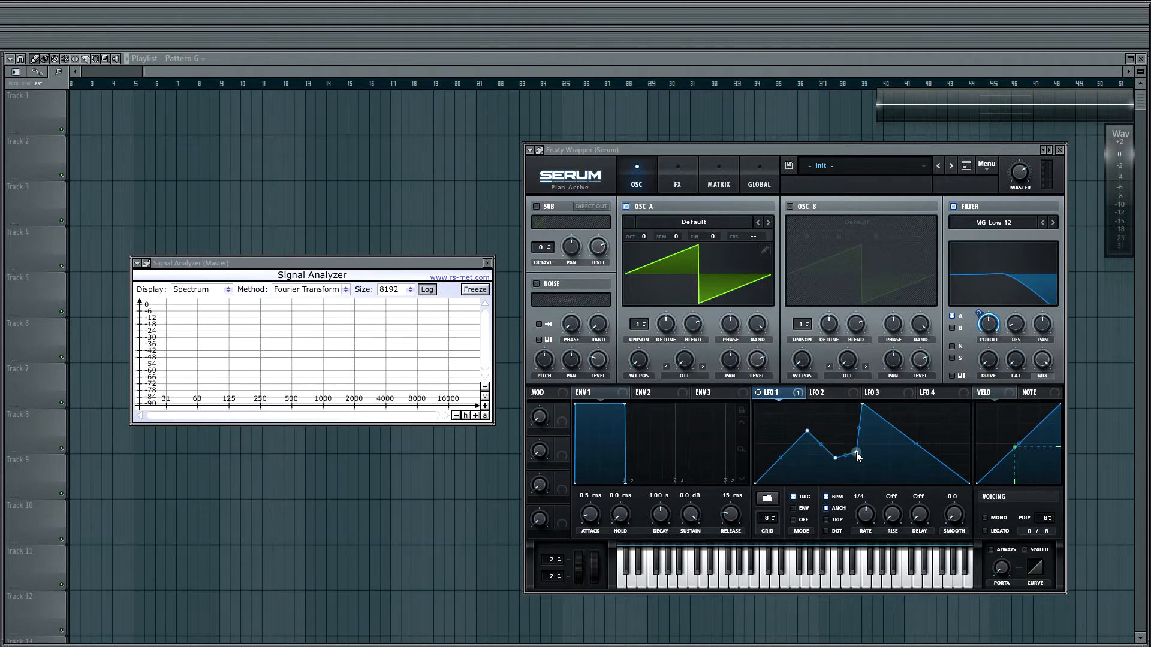
double_click(840, 422)
double_click(880, 474)
double_click(899, 432)
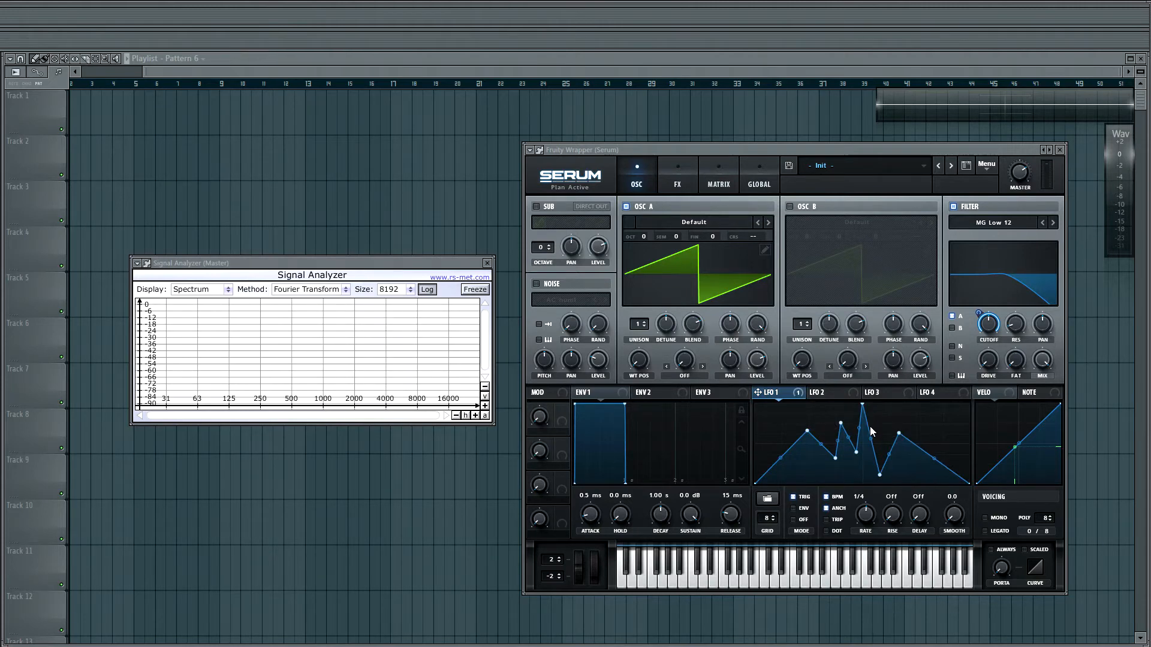
double_click(942, 428)
double_click(927, 473)
double_click(916, 424)
double_click(960, 413)
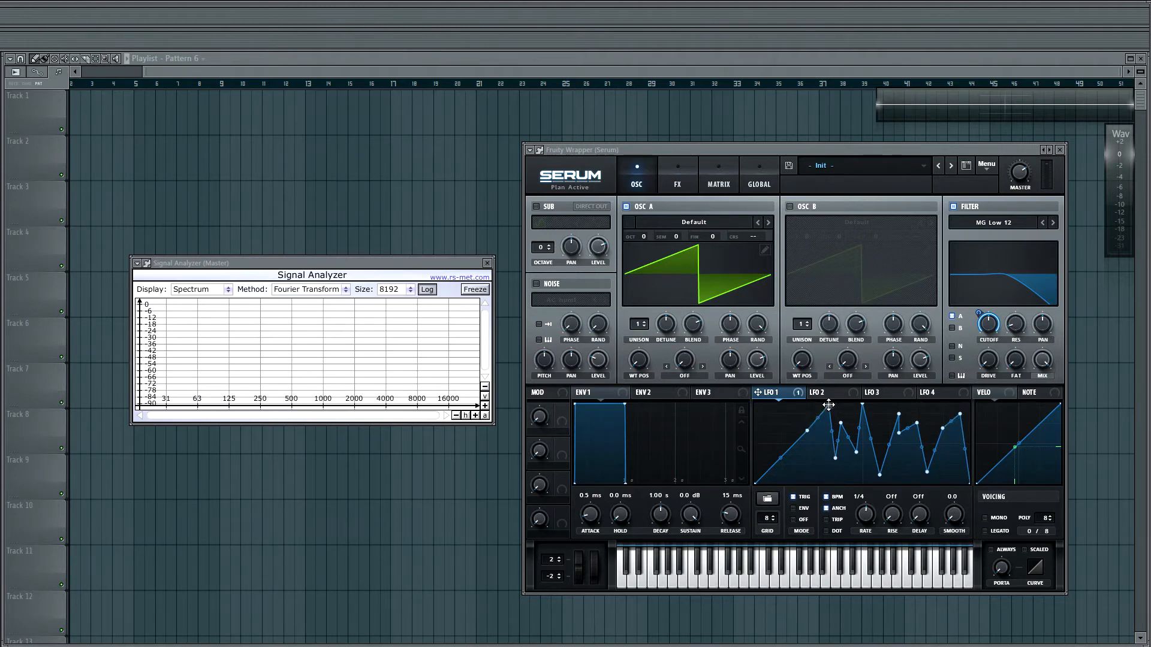
double_click(788, 413)
double_click(780, 473)
double_click(764, 436)
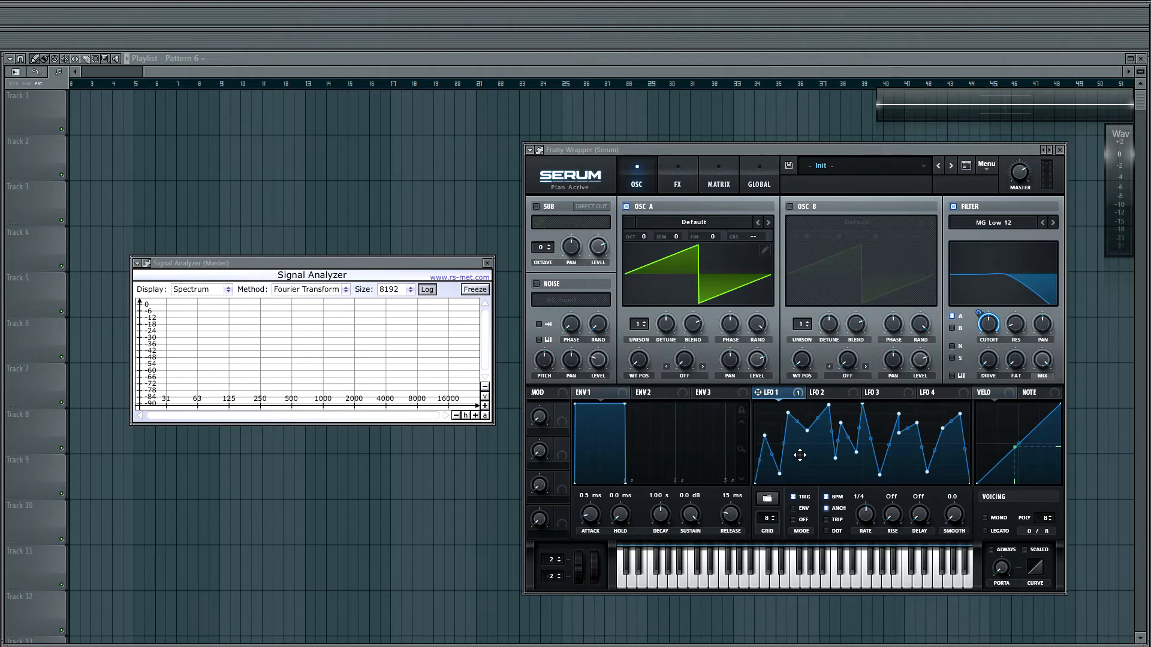
double_click(825, 461)
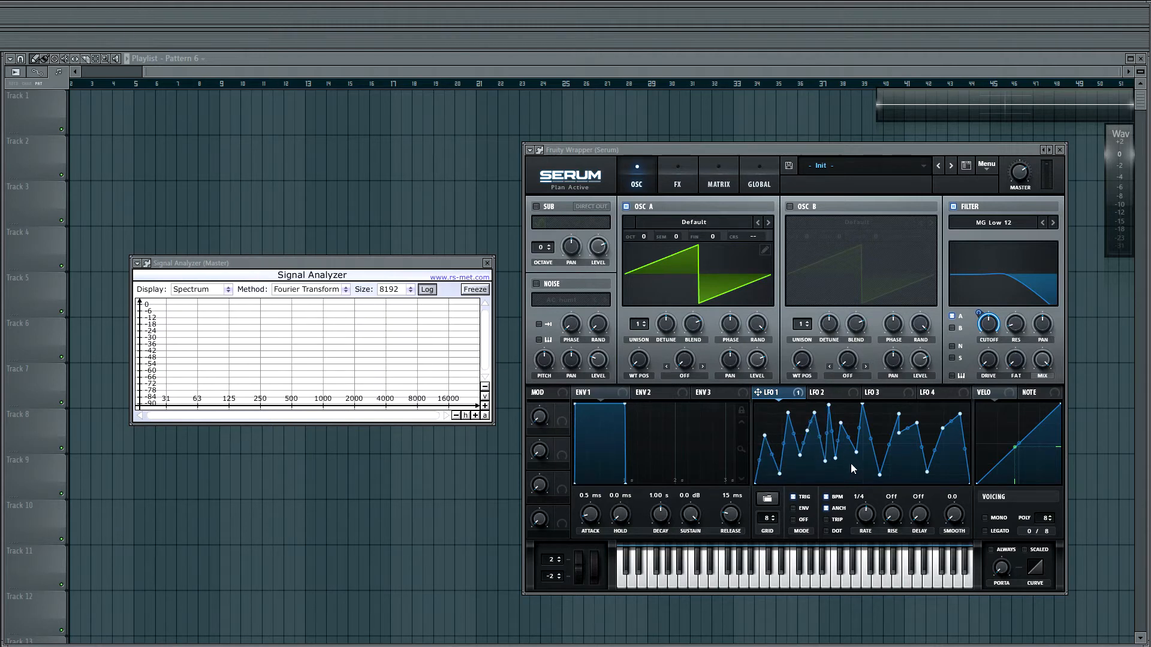
double_click(875, 423)
double_click(908, 459)
double_click(935, 410)
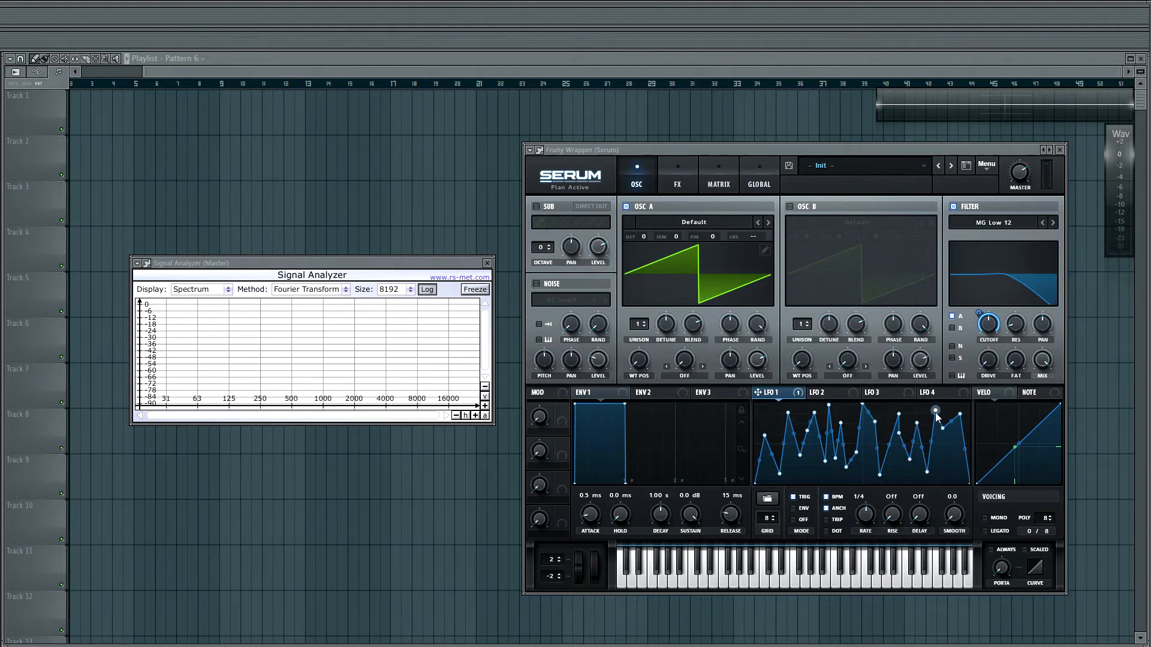
double_click(950, 463)
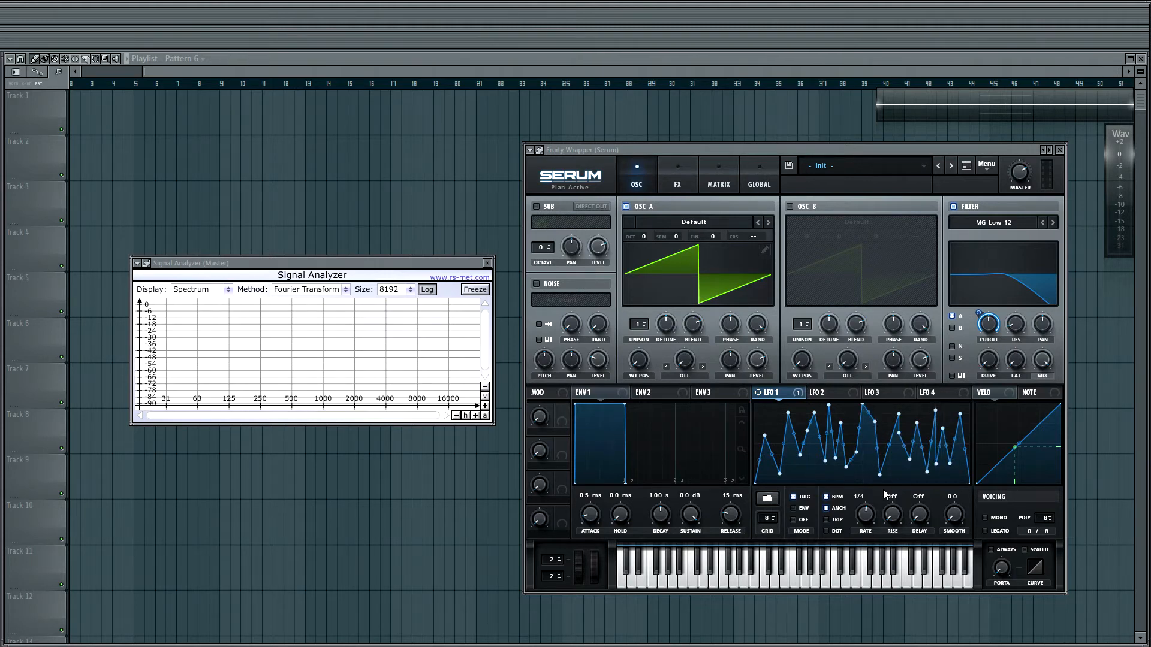
Turn off BPM sync for LFO 1.
click(826, 497)
drag(854, 554, 850, 537)
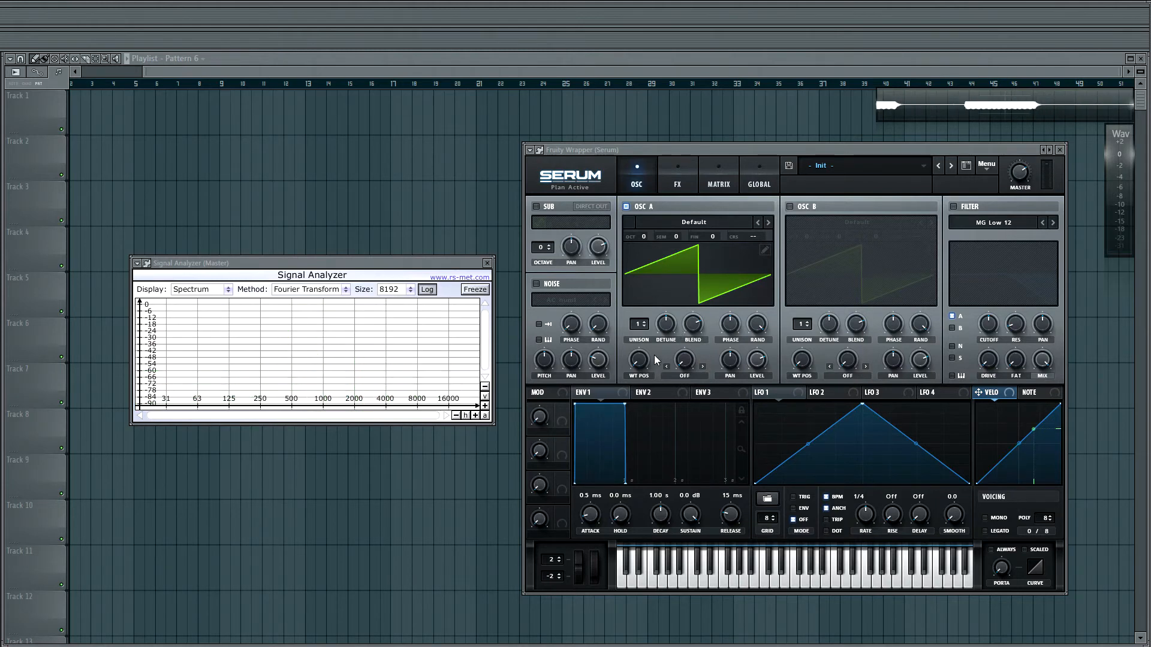
Give oscillator A 2 unison voices, adjust the detune, and raise the unison count to 8.
click(645, 322)
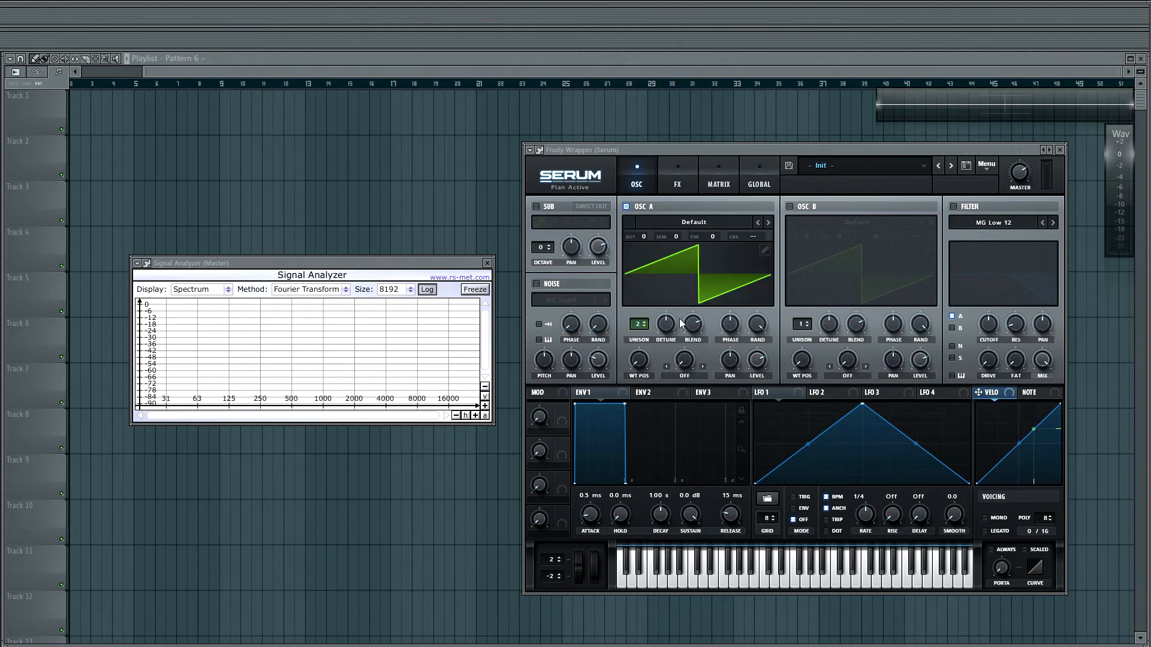
click(666, 325)
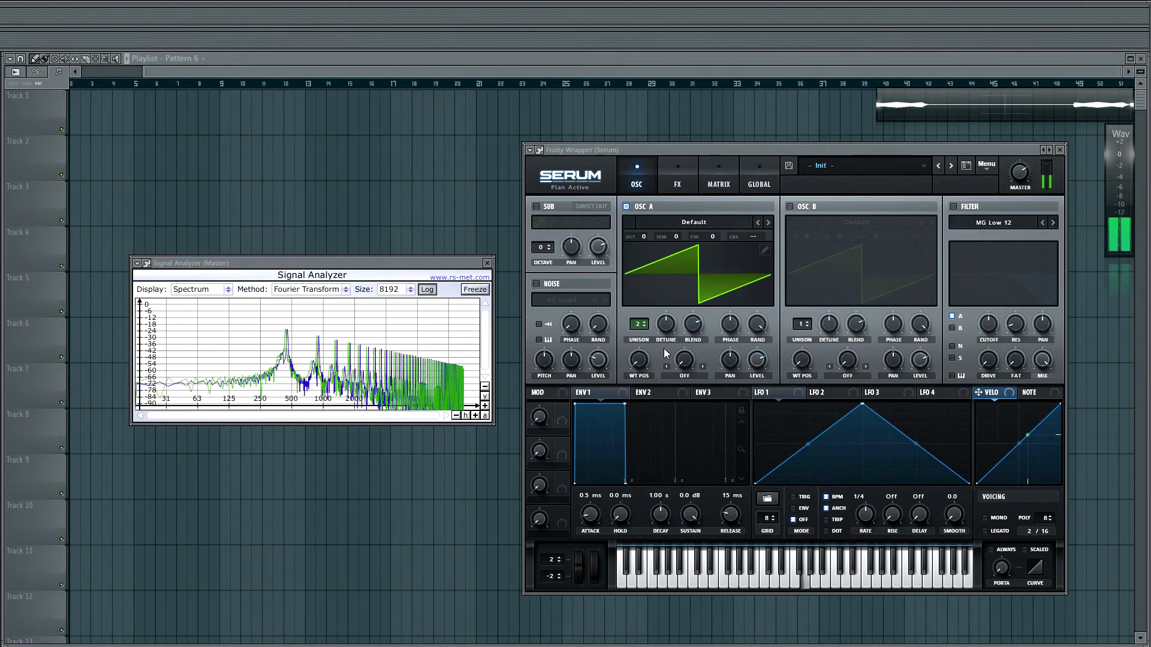
drag(635, 323, 653, 273)
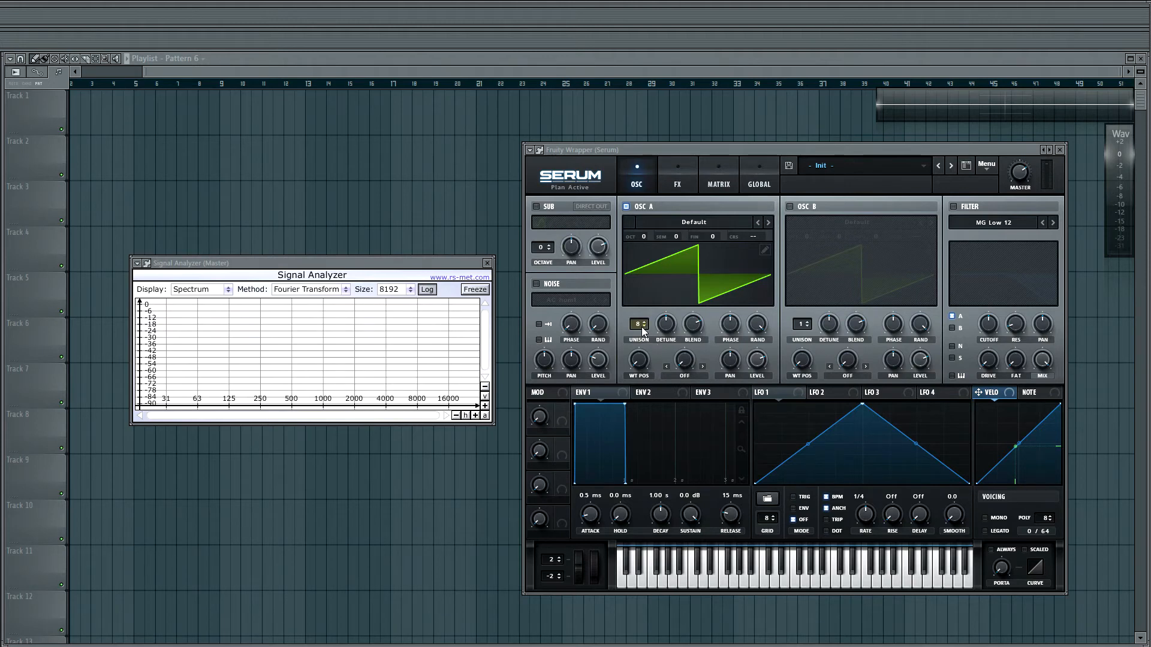
Raise oscillator A's unison to 16 voices and adjust its detune.
drag(643, 331, 645, 297)
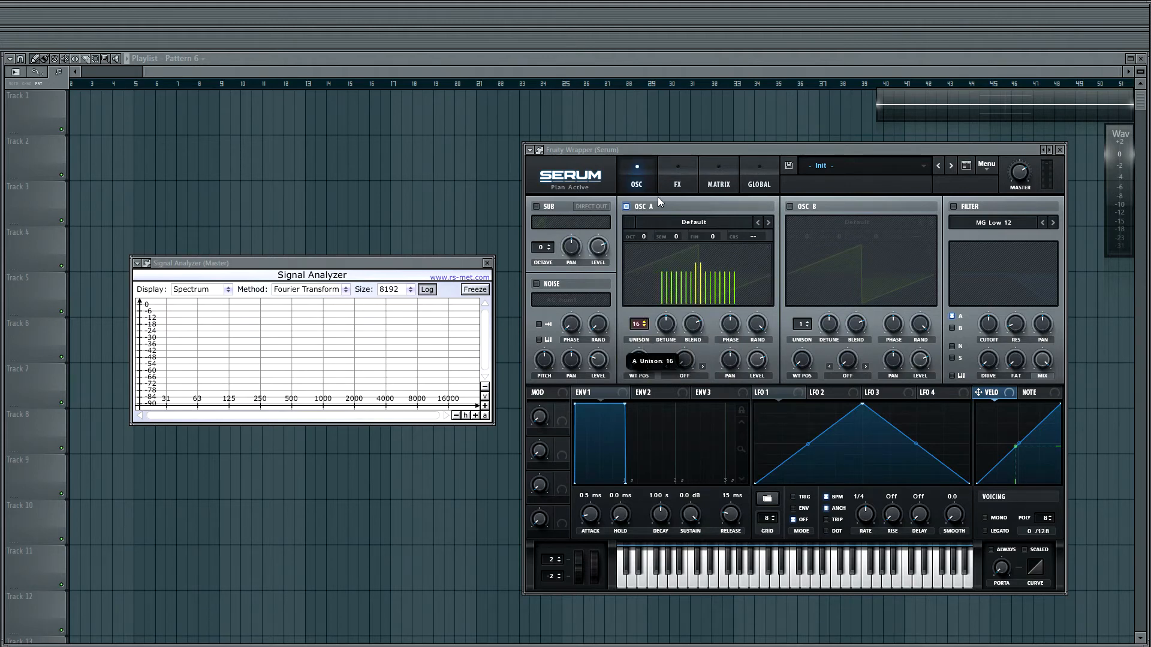
drag(665, 324, 667, 358)
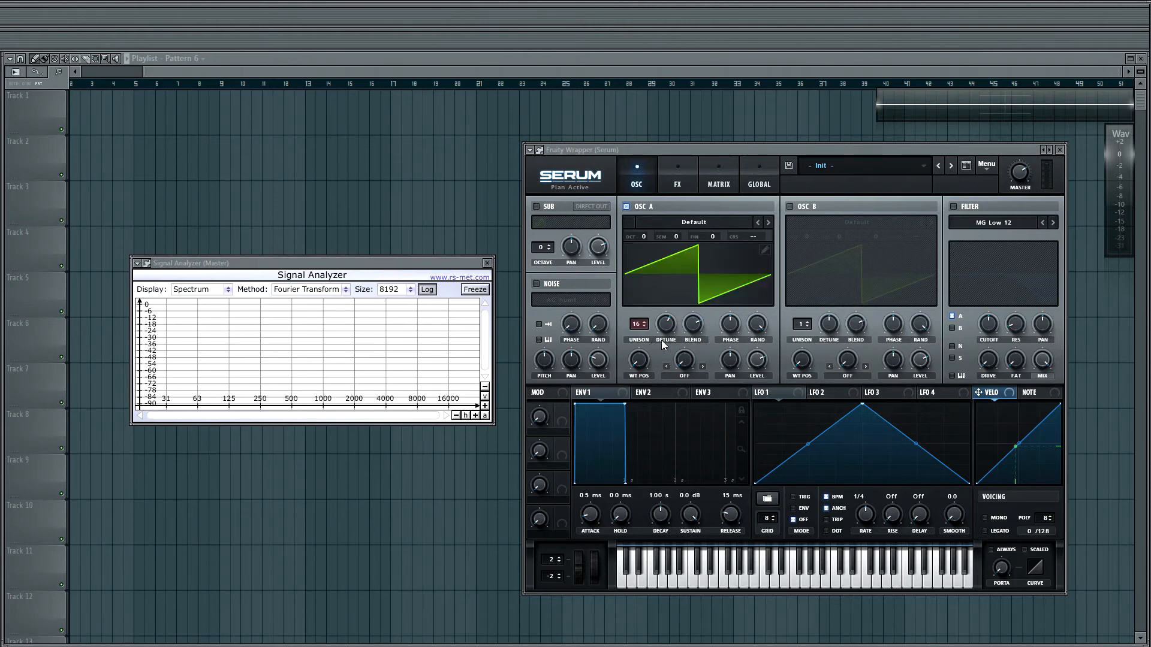
click(667, 327)
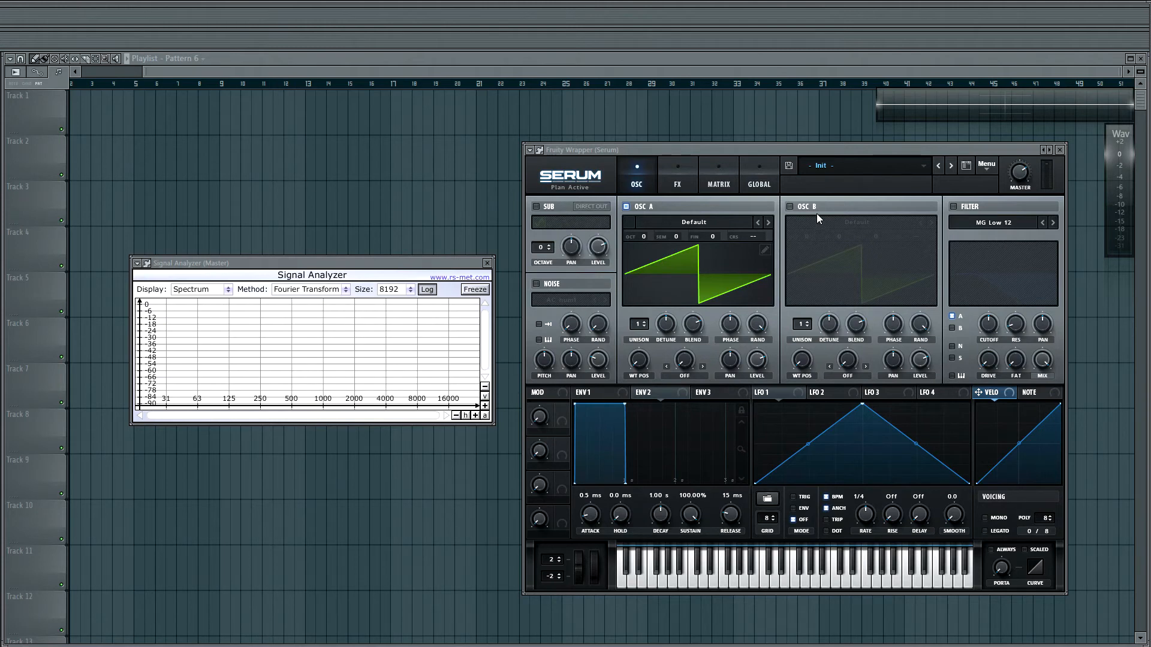
Enable oscillator B and load the analog PWM DS wavetable on both oscillators.
click(791, 206)
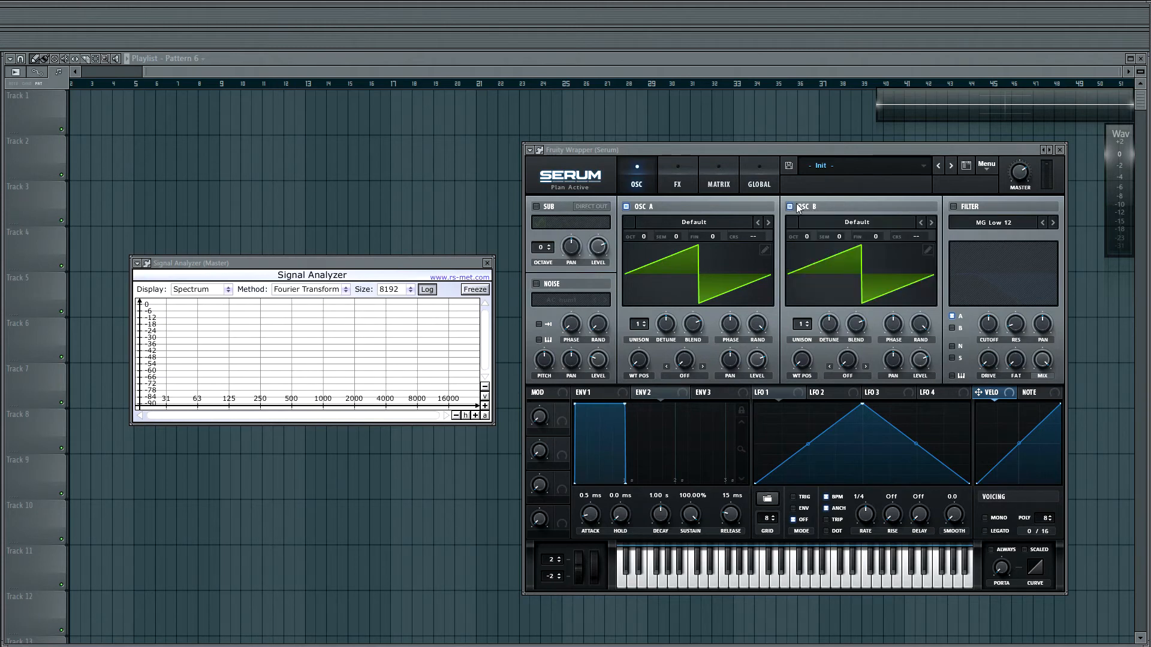
click(677, 221)
mouse_move(657, 242)
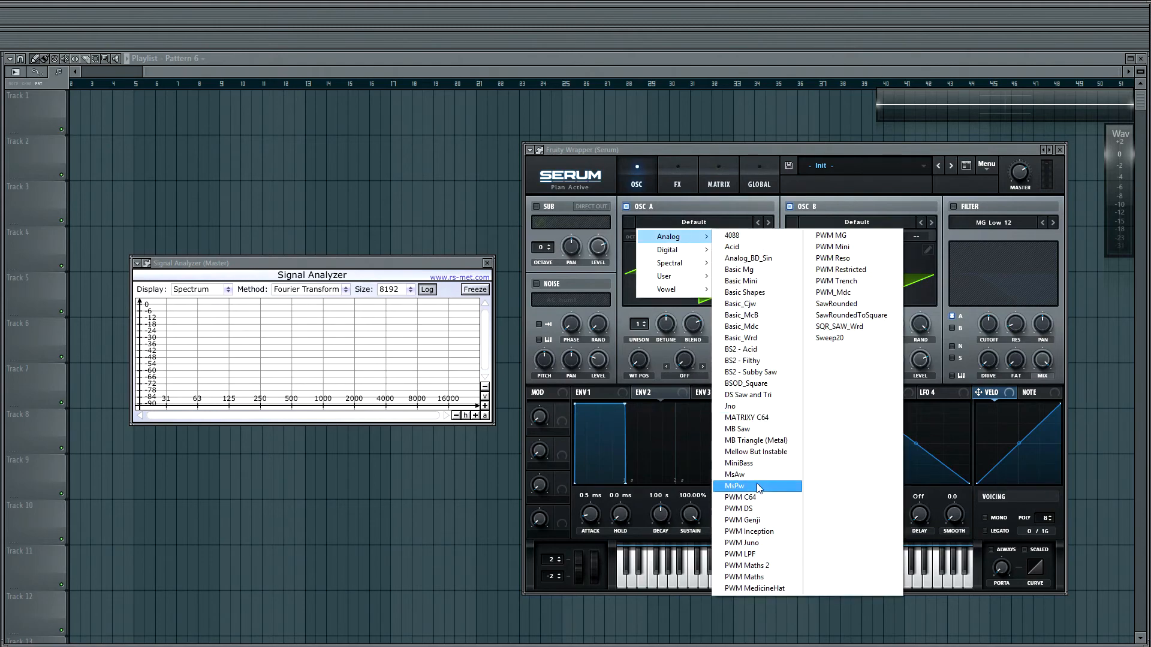
click(739, 508)
click(847, 222)
mouse_move(847, 240)
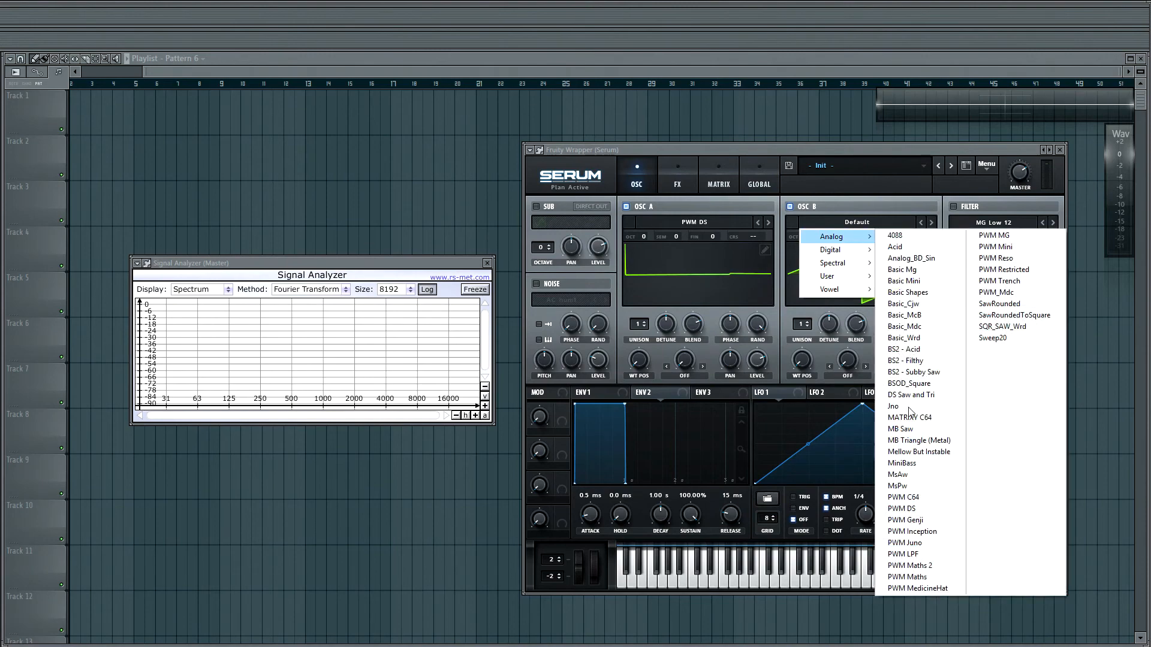
click(897, 509)
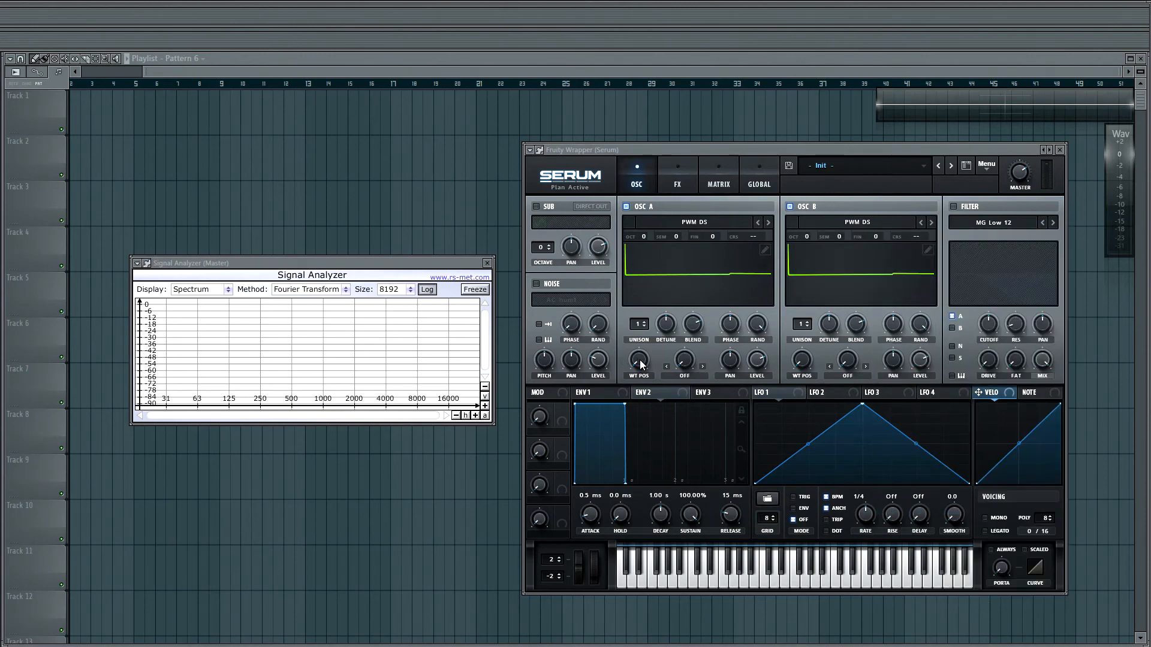
Set oscillator A's wavetable position to about 23 and raise oscillator B's position to a much wider pulse.
drag(640, 364, 644, 337)
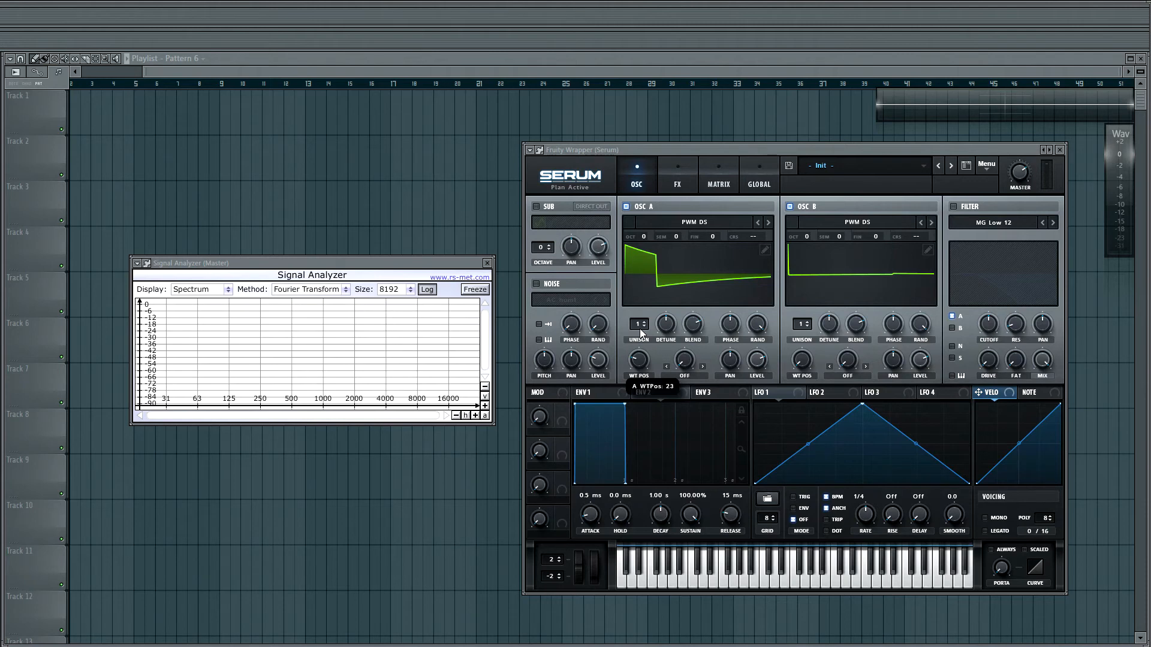
drag(639, 328, 639, 326)
drag(801, 362, 826, 289)
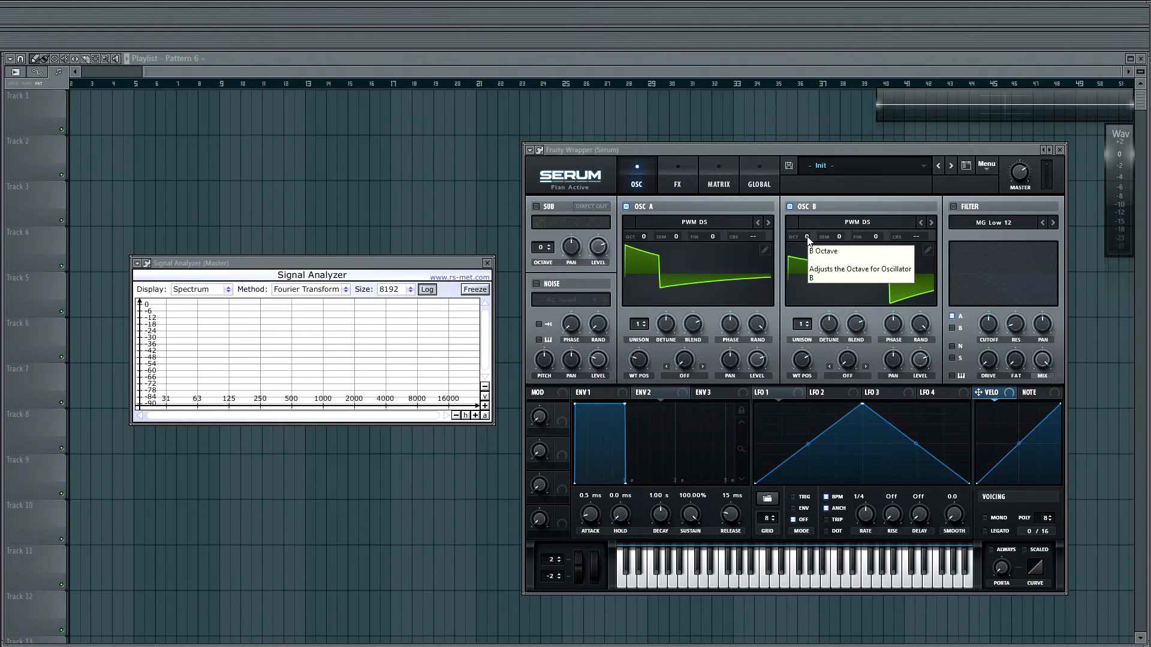
Set oscillator B to octave +1 and fine tune -2 cents, and oscillator A's fine tune to 5 cents.
scroll(807, 237, up, 1)
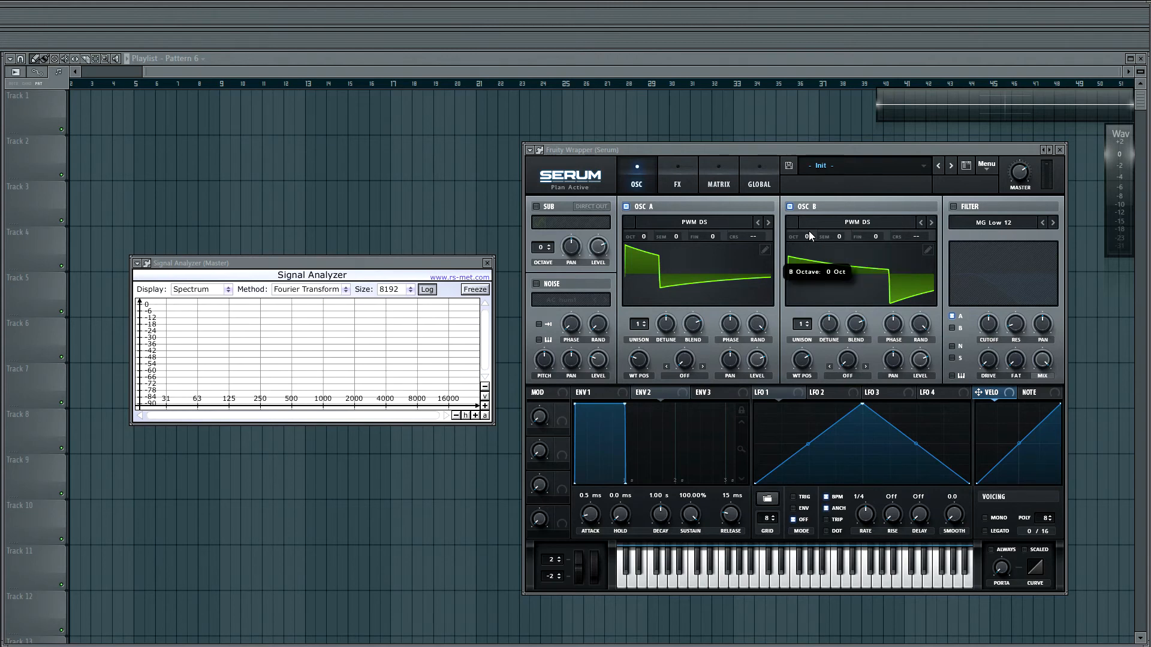
scroll(875, 237, down, 2)
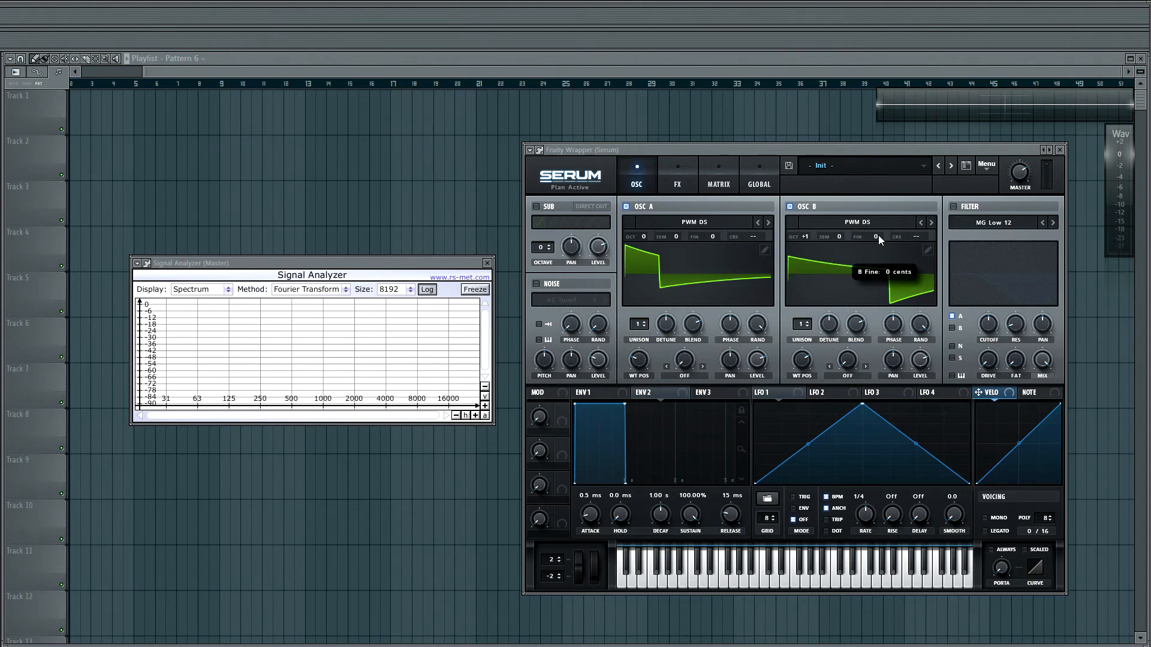
mouse_move(713, 236)
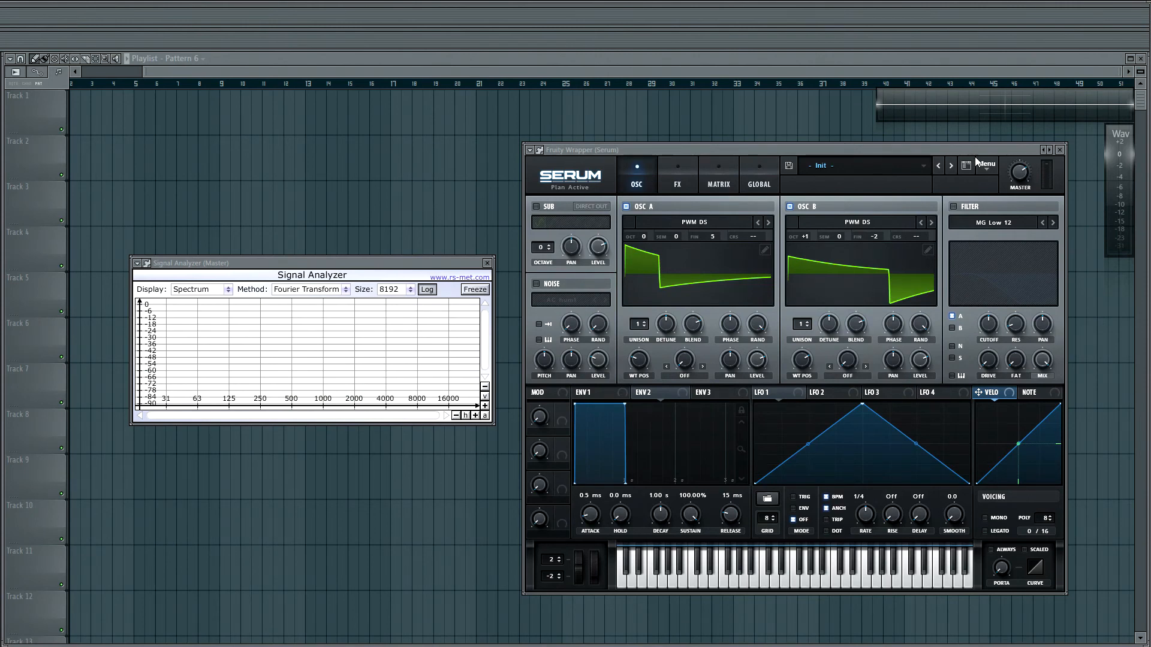
Enable the MG Low 12 filter and route oscillator B through it alongside oscillator A.
click(954, 206)
click(955, 328)
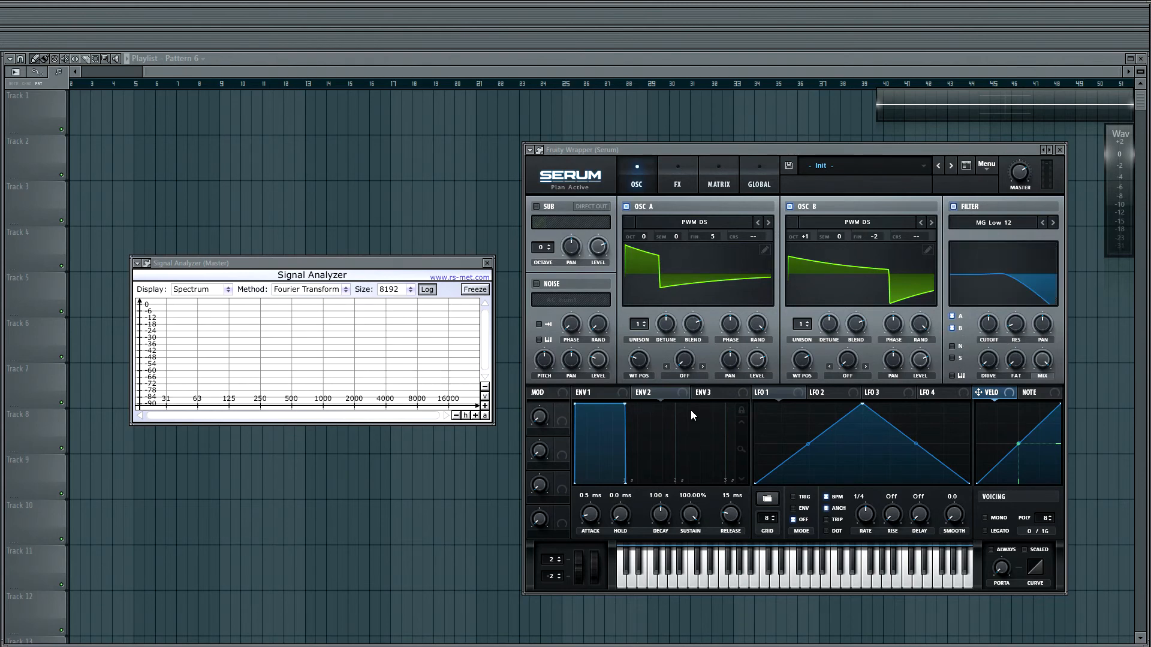
Set envelope 2 to 0% sustain and 546 ms decay, and map it to the filter cutoff.
click(644, 393)
mouse_move(690, 515)
mouse_down()
mouse_move(691, 617)
mouse_move(695, 515)
mouse_up()
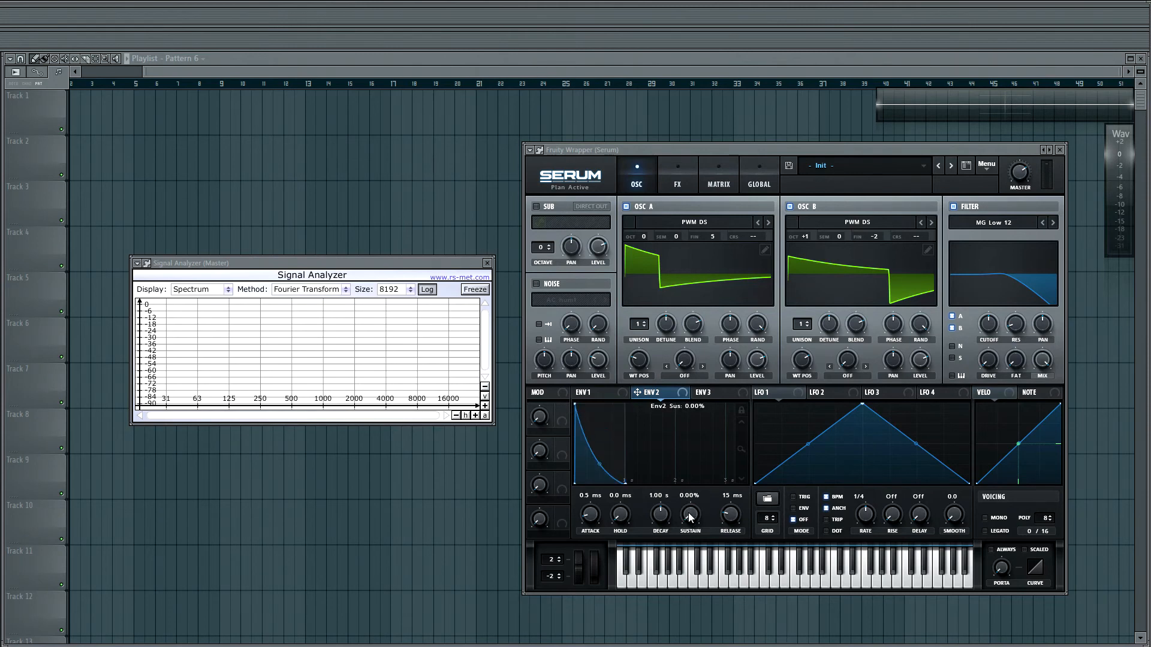
drag(664, 513, 661, 516)
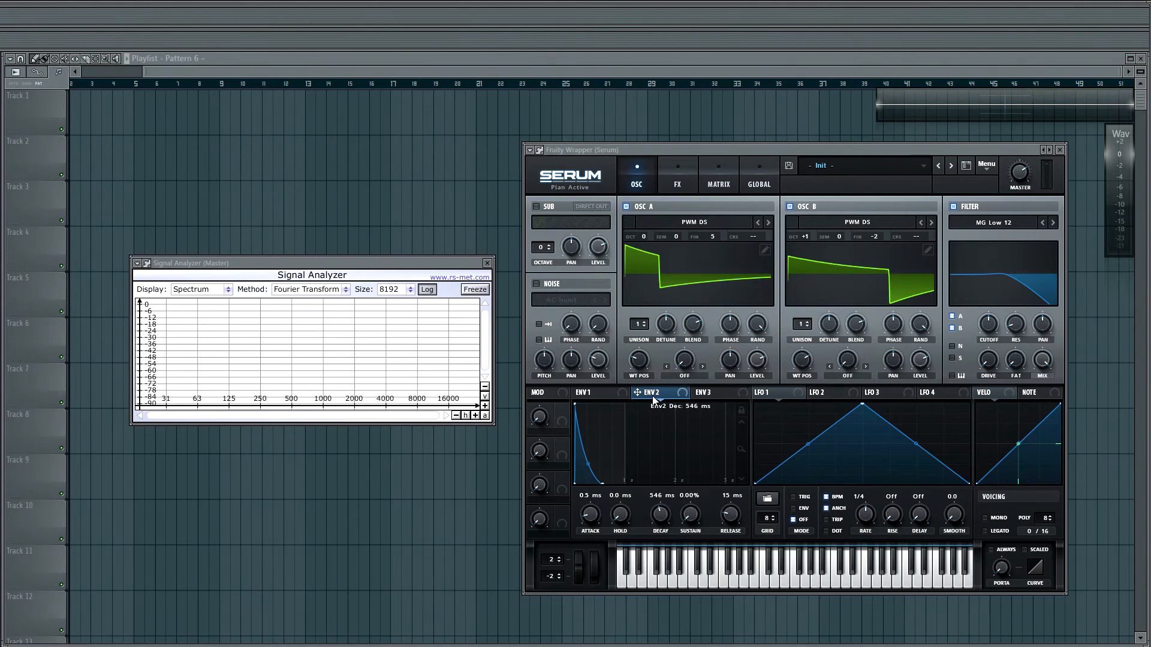
mouse_move(986, 328)
mouse_down()
mouse_move(976, 349)
mouse_move(991, 322)
mouse_up()
Turn off BPM sync for LFO 1 and set its rate to 0.5 Hz.
click(827, 497)
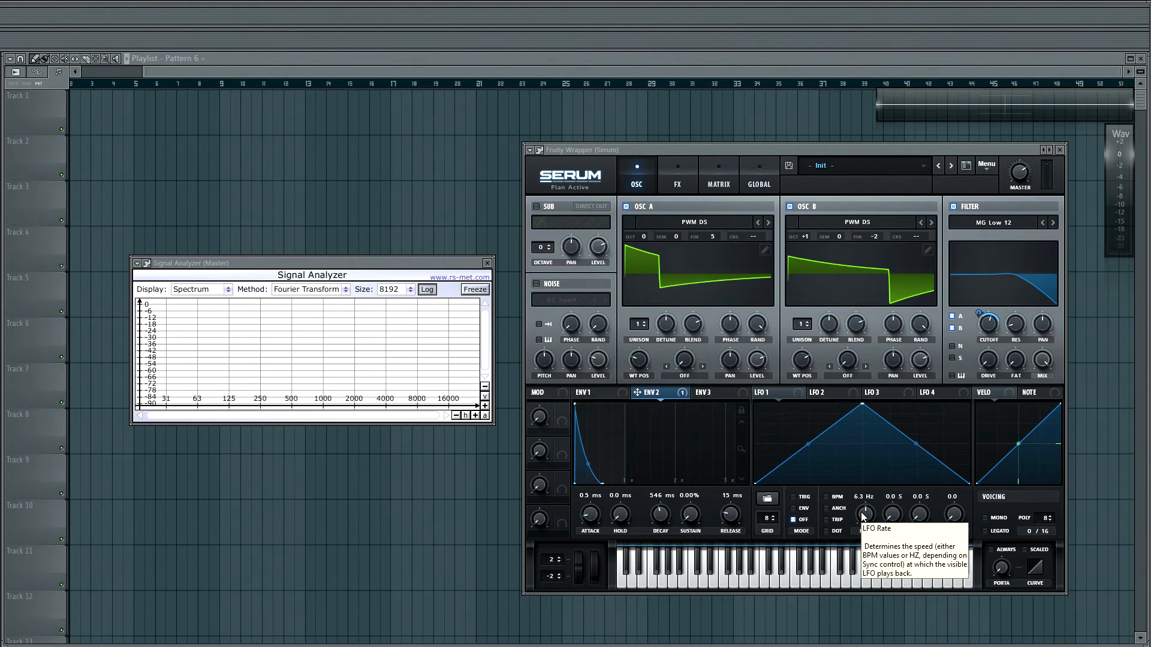
mouse_move(863, 517)
mouse_down()
mouse_move(868, 533)
mouse_move(865, 508)
mouse_up()
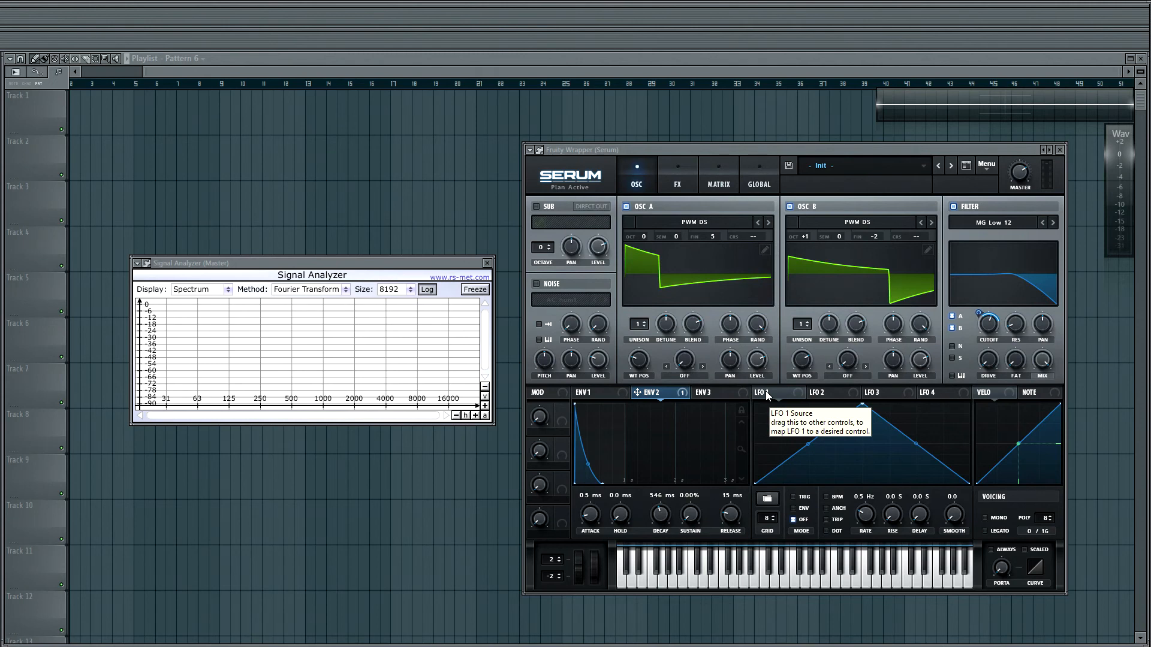
Map LFO 1 to the wavetable positions of oscillators A and B, and adjust both modulation ranges.
click(783, 397)
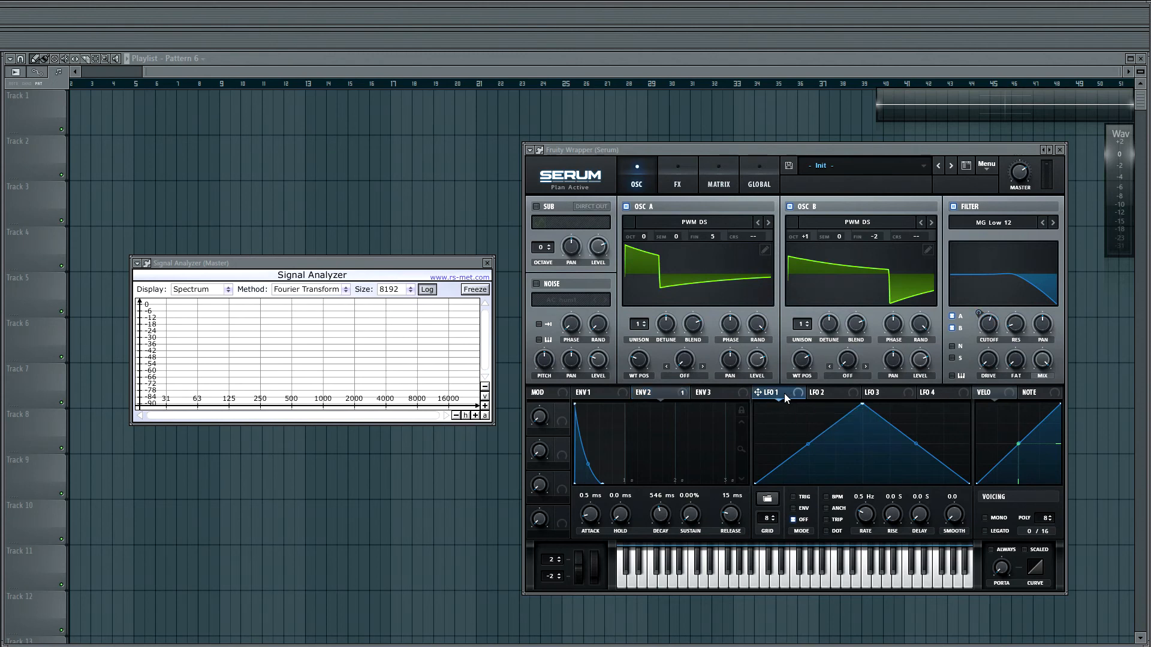
drag(772, 395, 661, 372)
drag(640, 365, 640, 361)
drag(803, 367, 801, 363)
drag(798, 358, 777, 384)
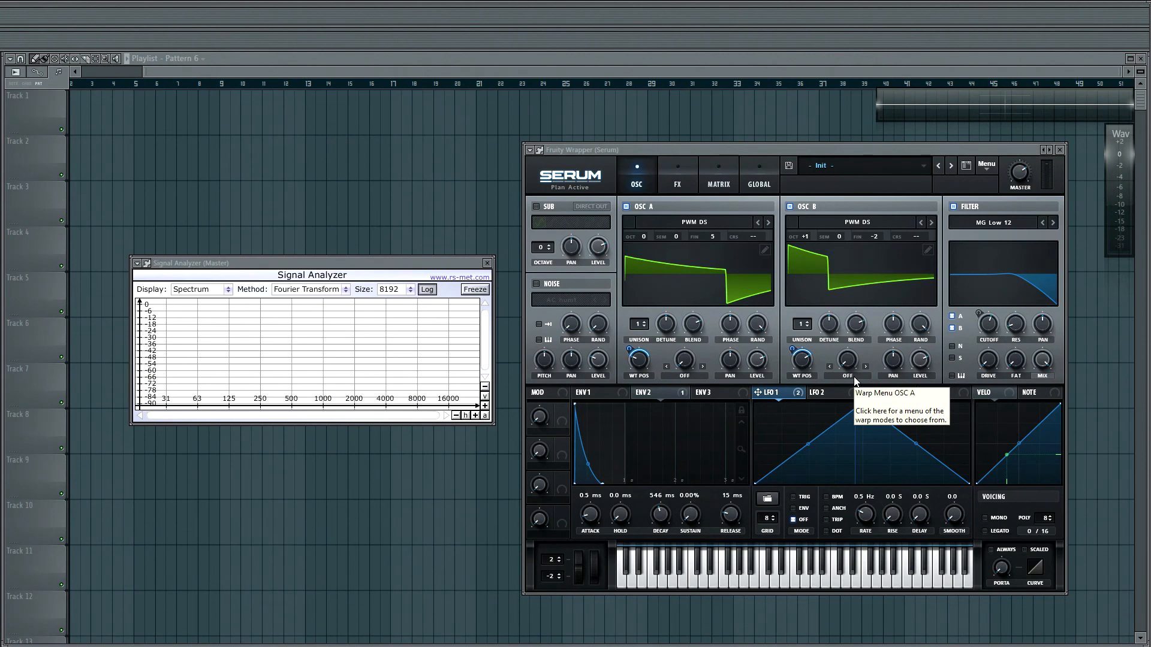
Raise the filter resonance and audition the sound.
drag(1016, 324, 1018, 306)
key(space)
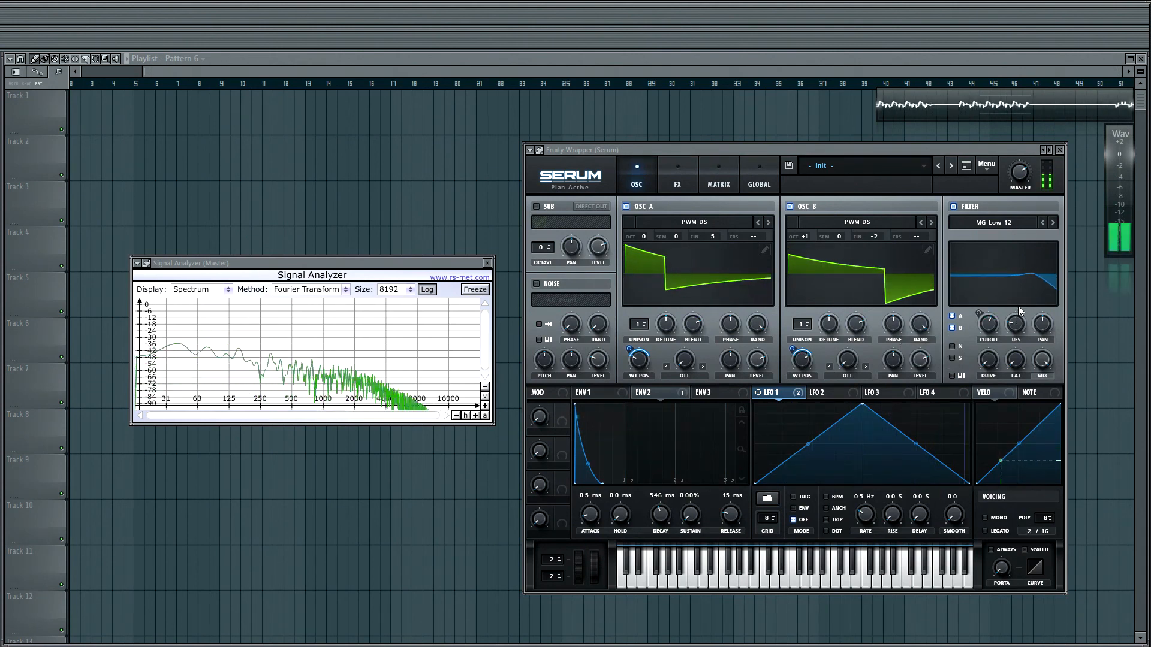
key(space)
Set the filter resonance to 0% and audition the patch again.
drag(1015, 323, 1007, 450)
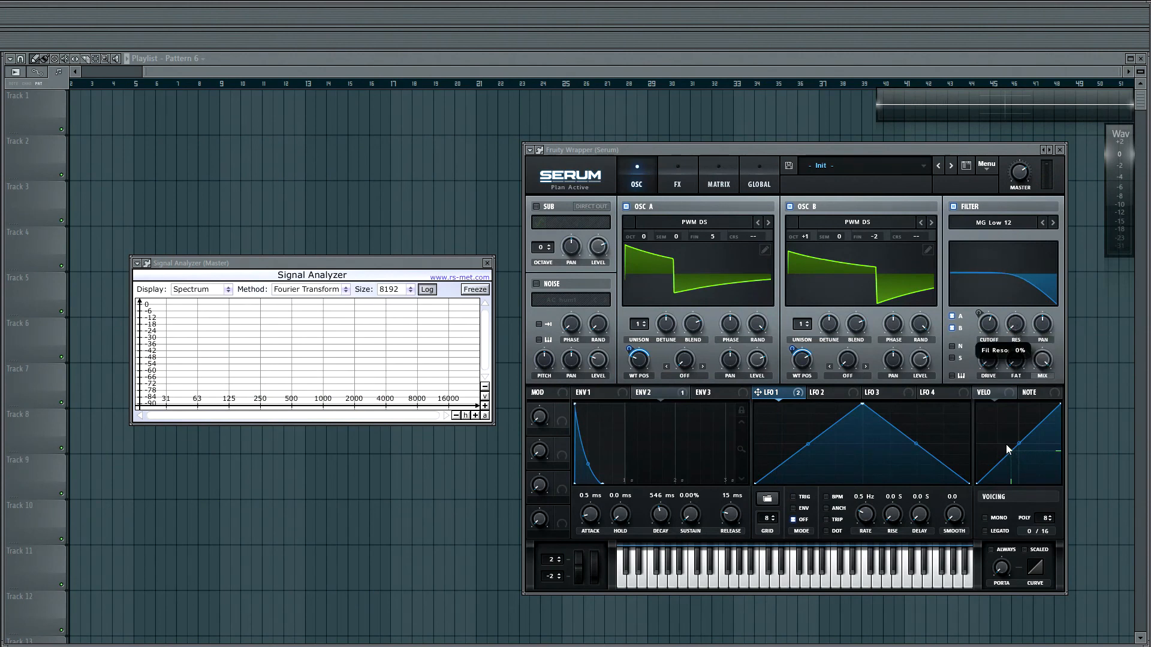
key(space)
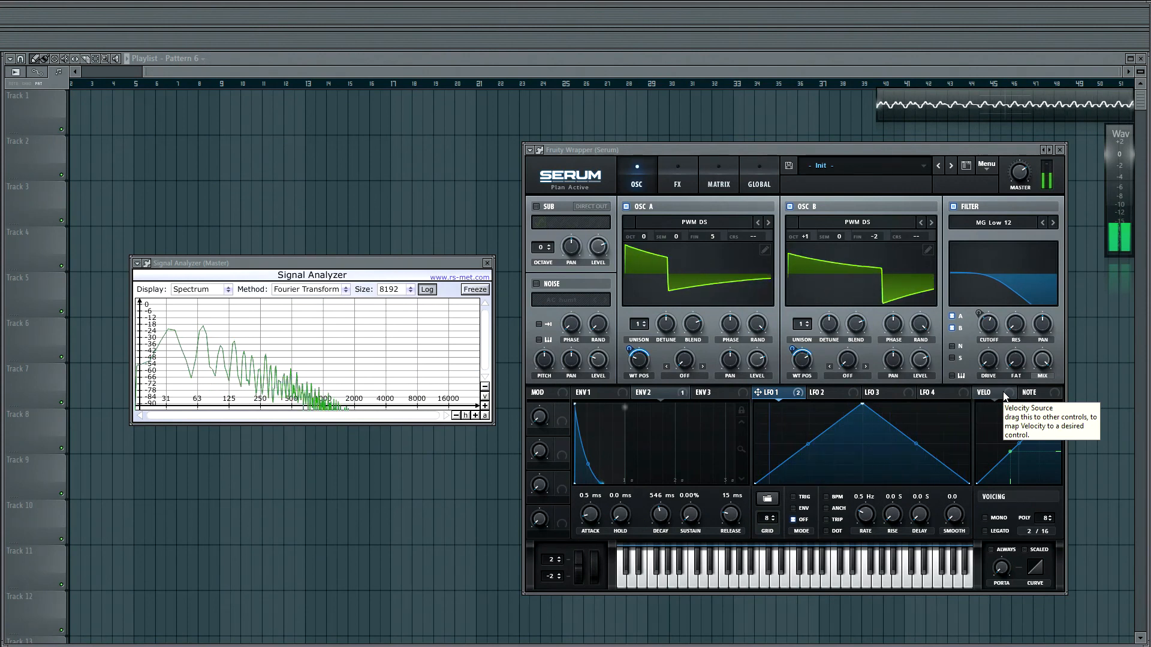
key(space)
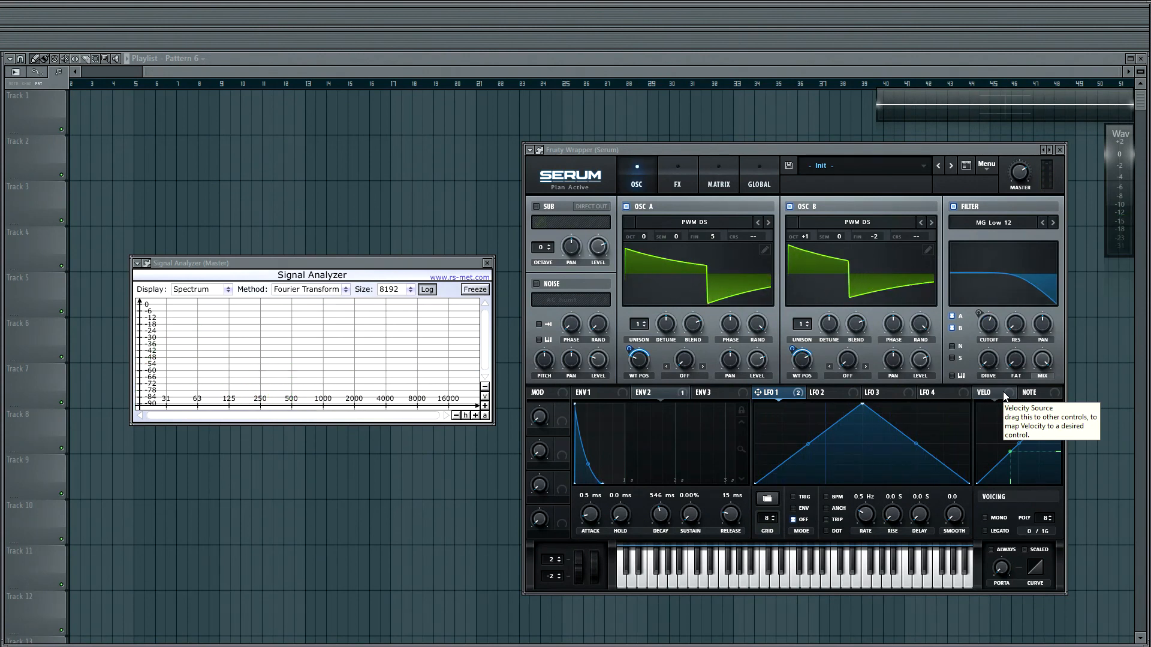